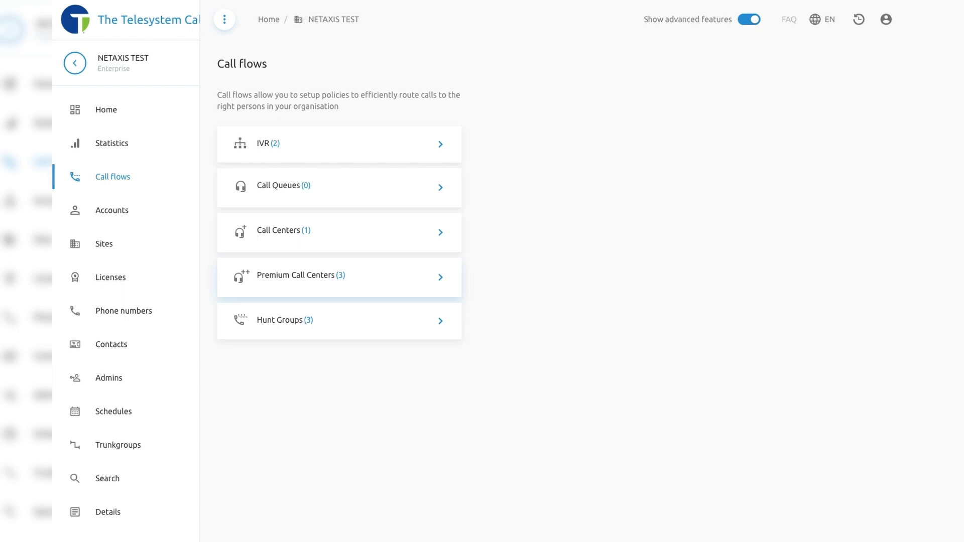
# - Show the statistics of the Premium Call Centers for the Last Month time period
pyautogui.click(392, 277)
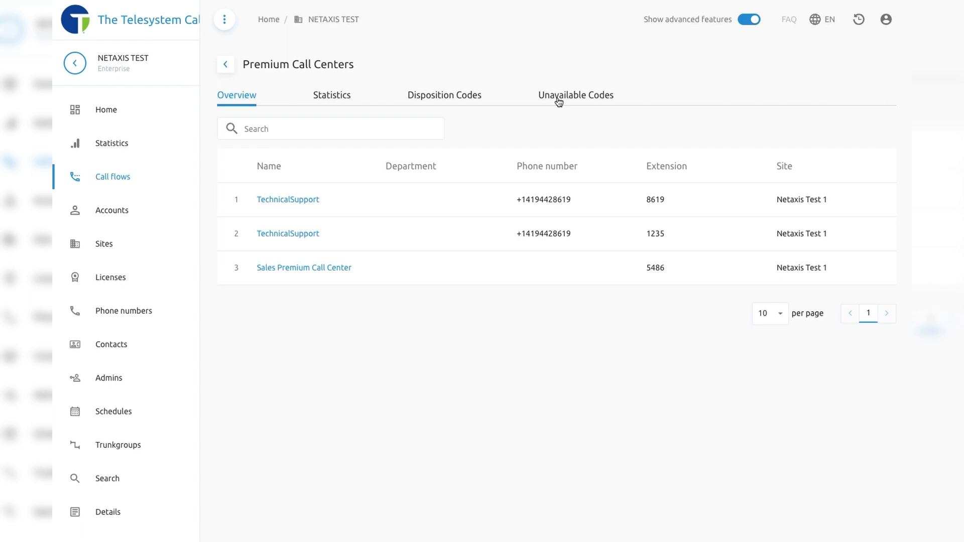
pyautogui.click(340, 100)
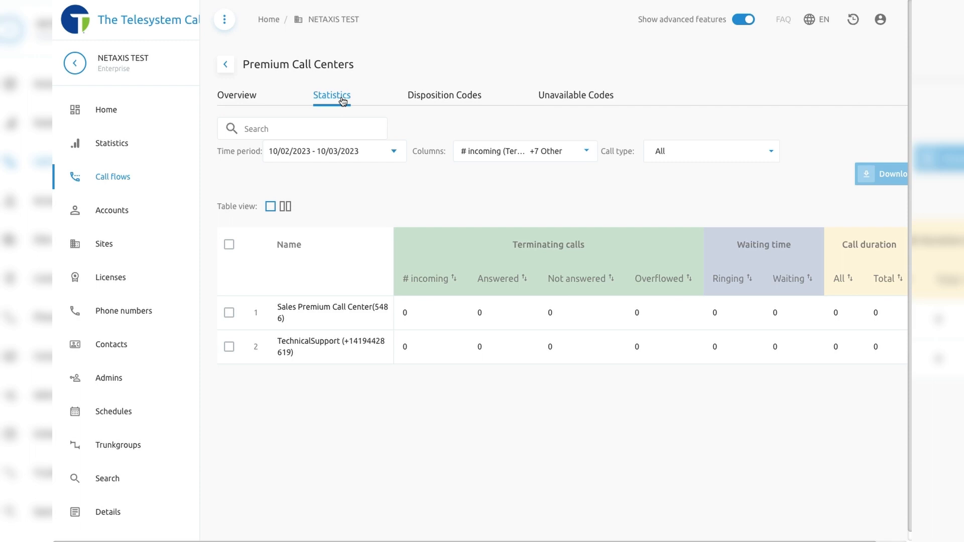
pyautogui.click(393, 153)
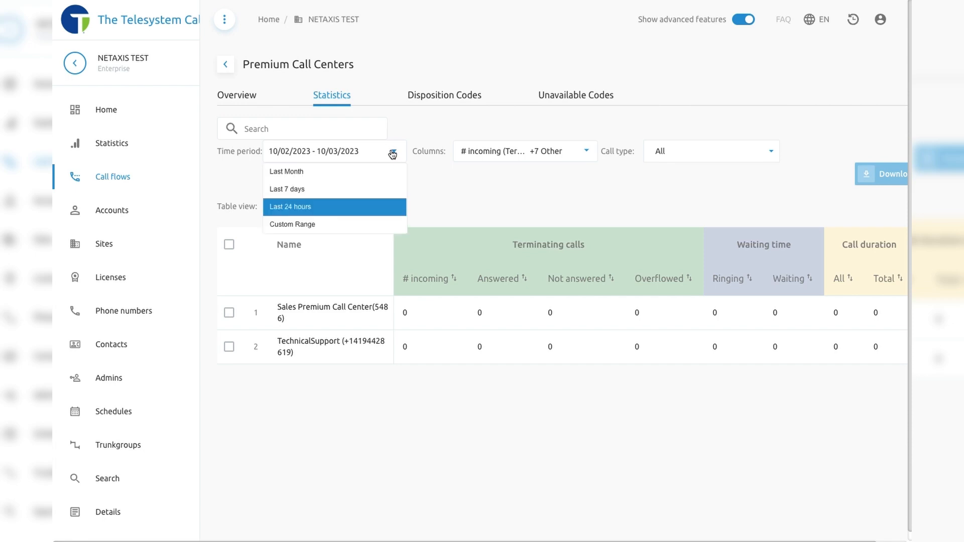
pyautogui.click(297, 171)
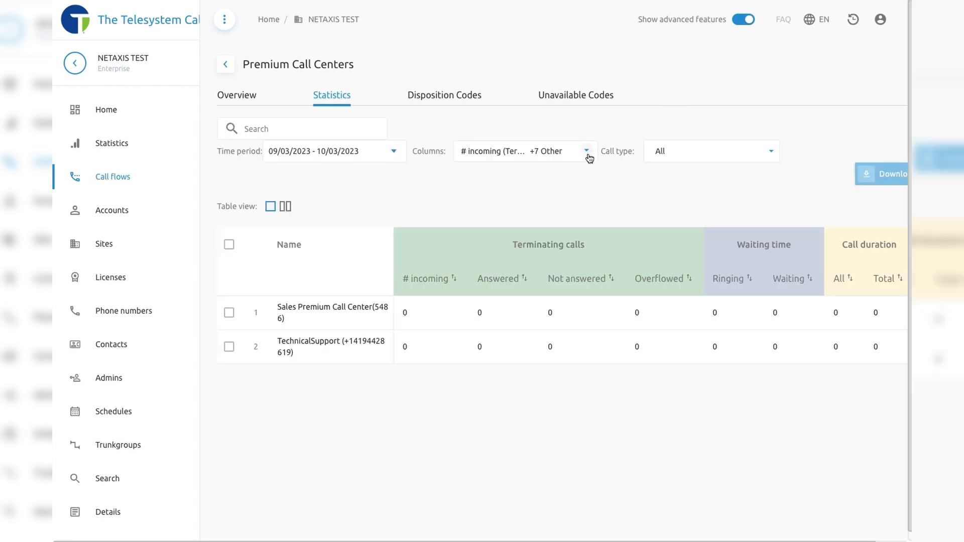
# - Review the available statistics columns and call type options, and look at the list of disposition codes
pyautogui.click(589, 155)
pyautogui.scroll(-3, 576, 246)
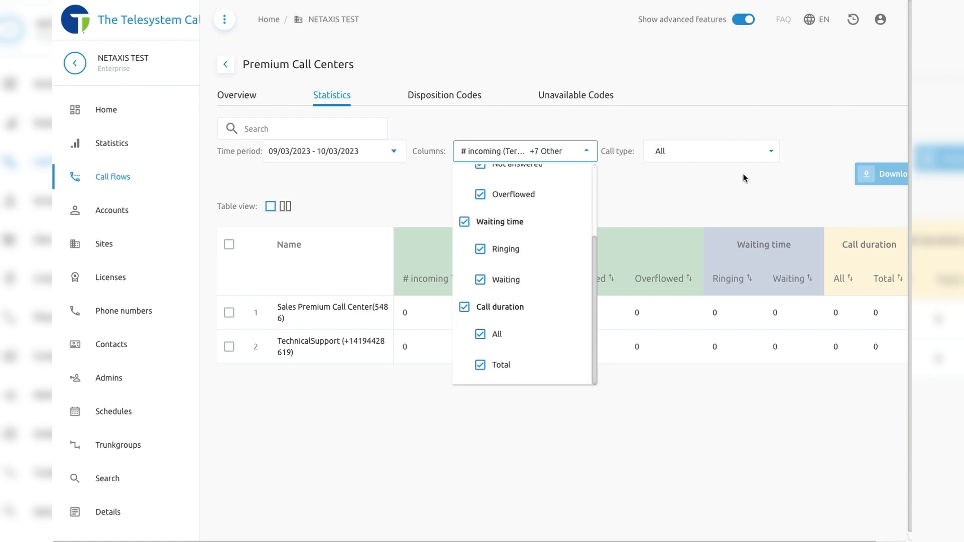
pyautogui.click(771, 150)
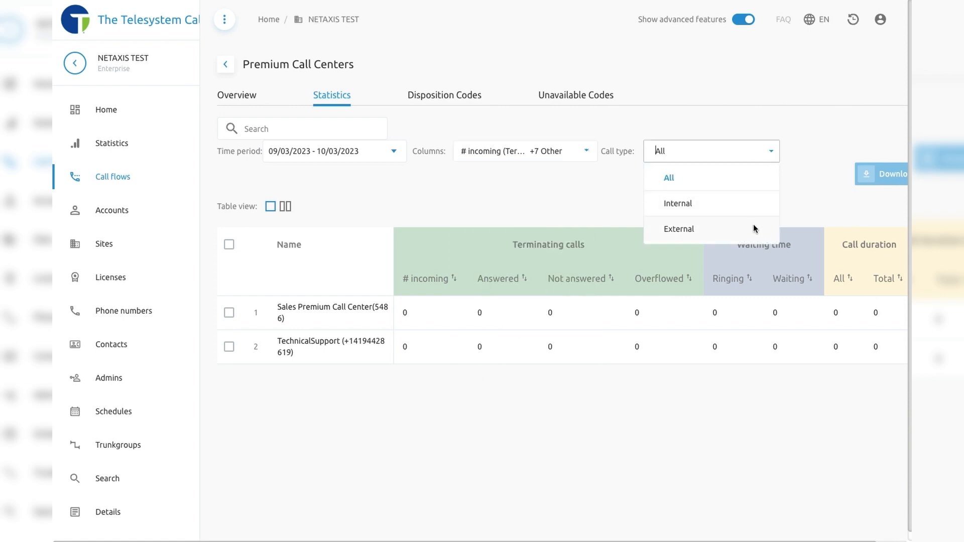
pyautogui.click(804, 206)
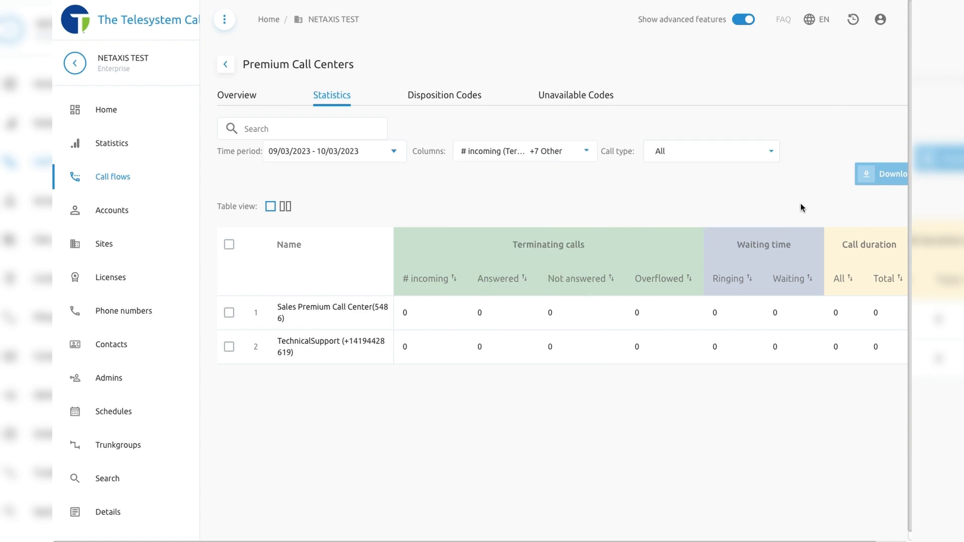
pyautogui.click(457, 100)
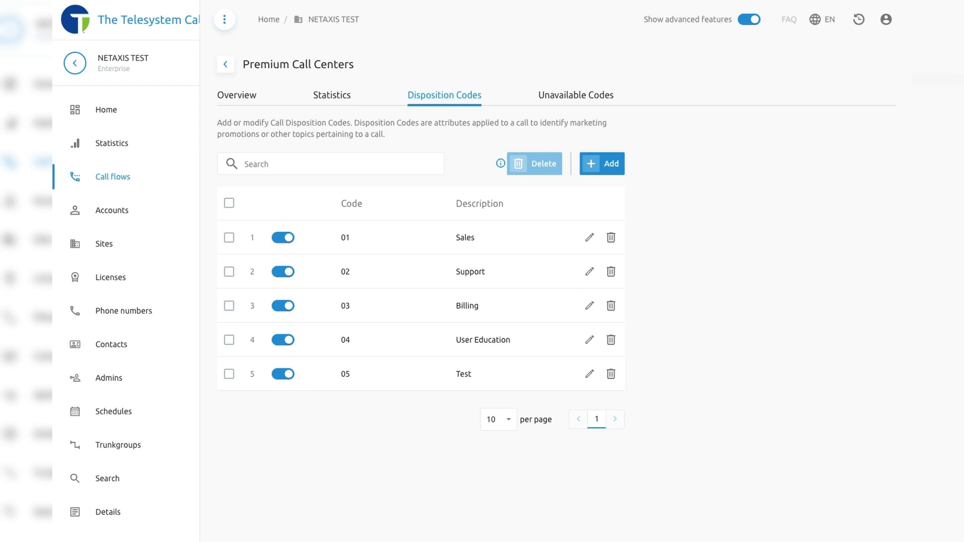
# - Enable code 03 (Assignment) in the agent Unavailable Codes of the Premium Call Centers
pyautogui.click(561, 97)
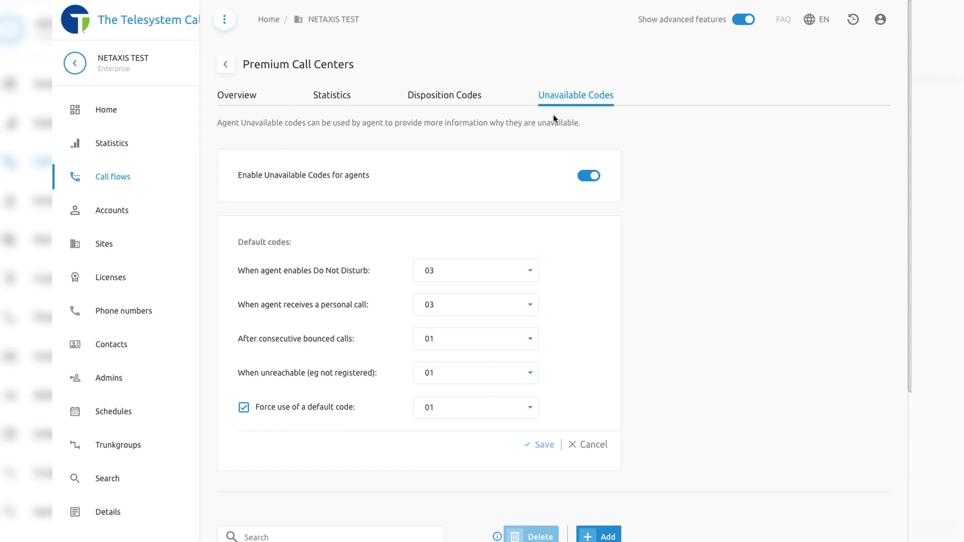
pyautogui.scroll(-4, 469, 248)
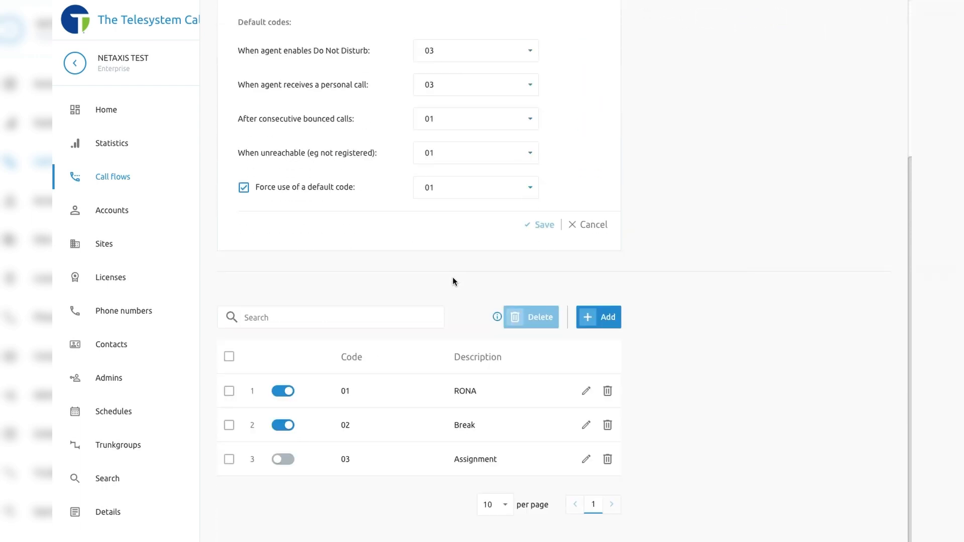
pyautogui.click(284, 460)
# - Set the default unavailable code for agents enabling Do Not Disturb to 01 and save it
pyautogui.scroll(2, 296, 439)
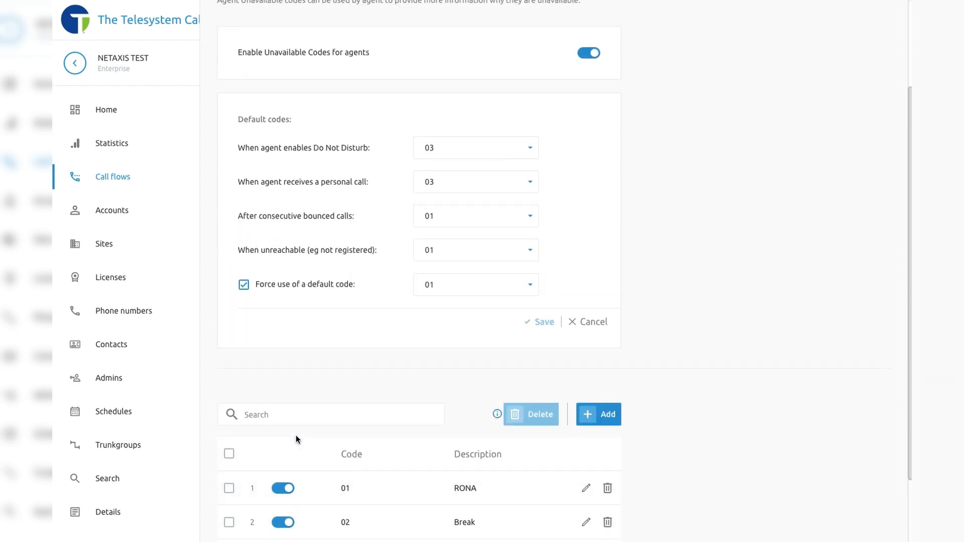
pyautogui.scroll(1, 296, 439)
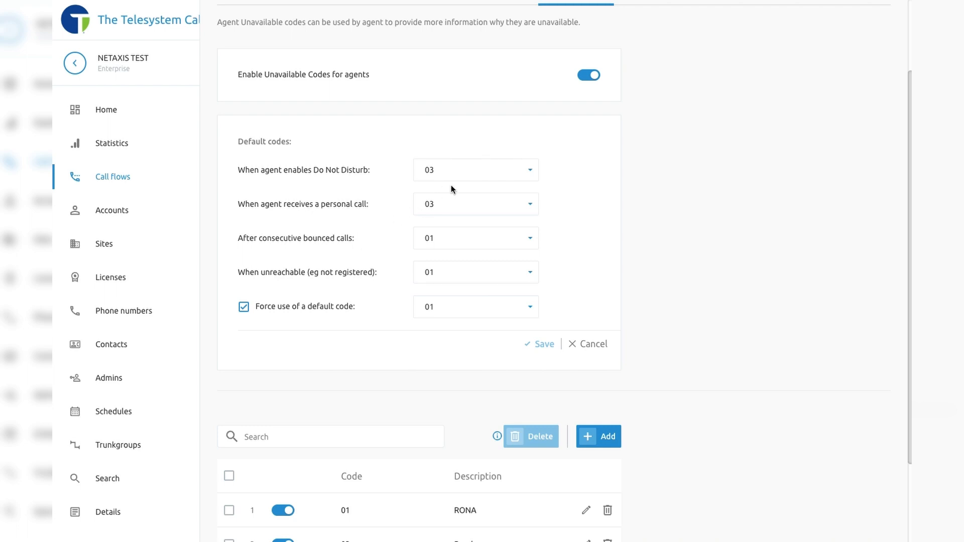
pyautogui.click(525, 174)
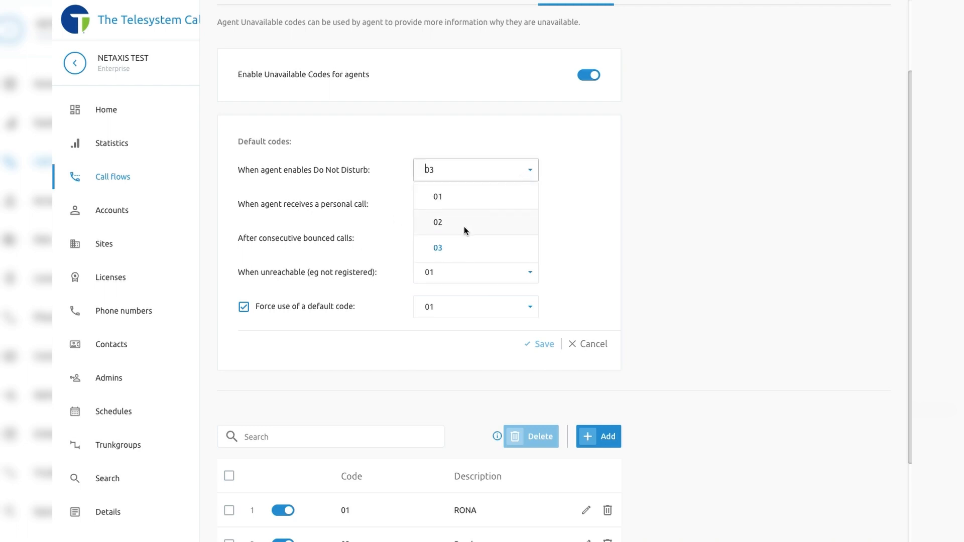
pyautogui.click(473, 200)
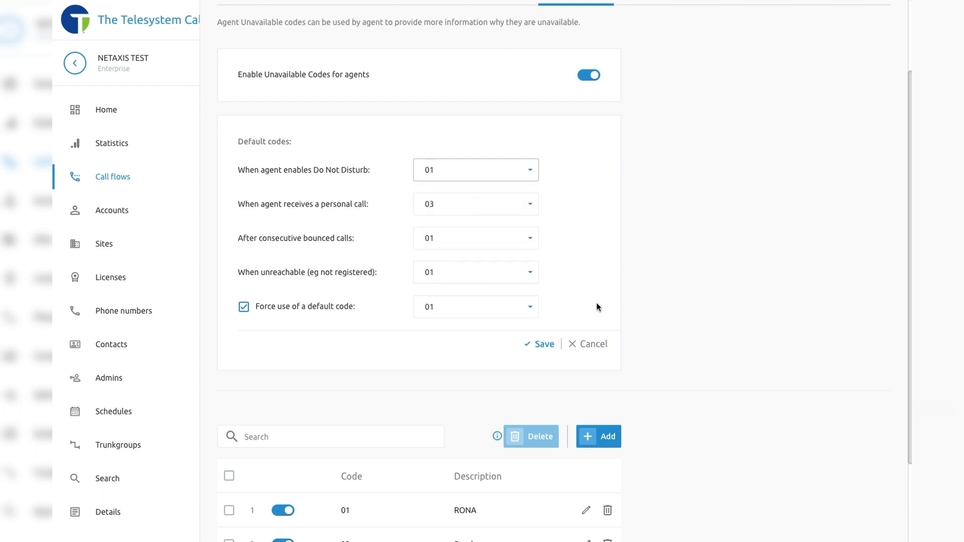
pyautogui.click(543, 346)
# - Look at the form for adding an unavailable code and close it without adding one
pyautogui.scroll(-2, 543, 349)
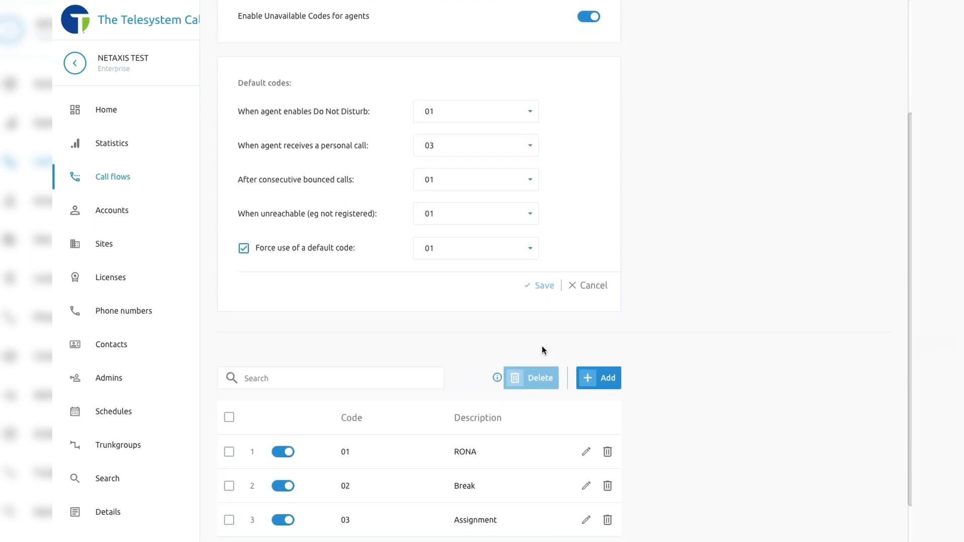
pyautogui.scroll(-2, 542, 351)
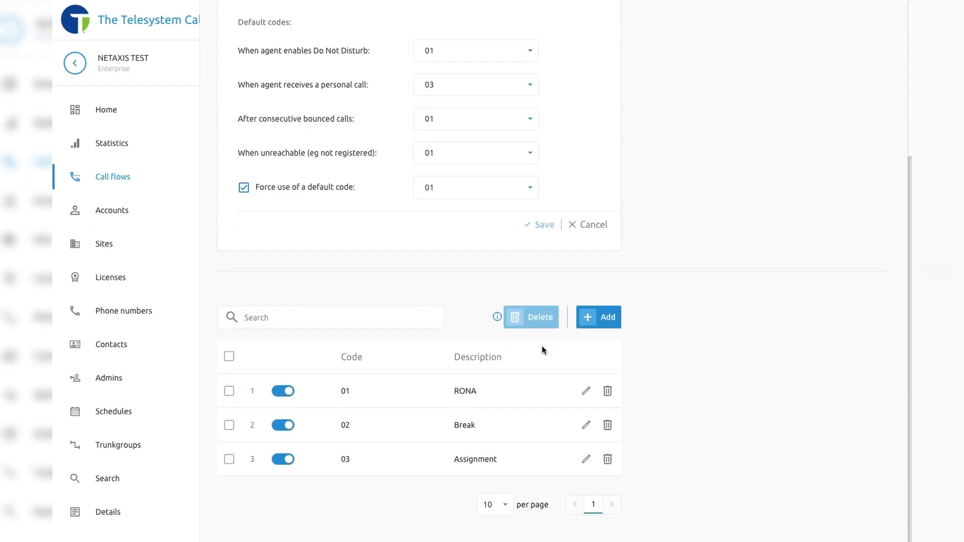
pyautogui.click(617, 325)
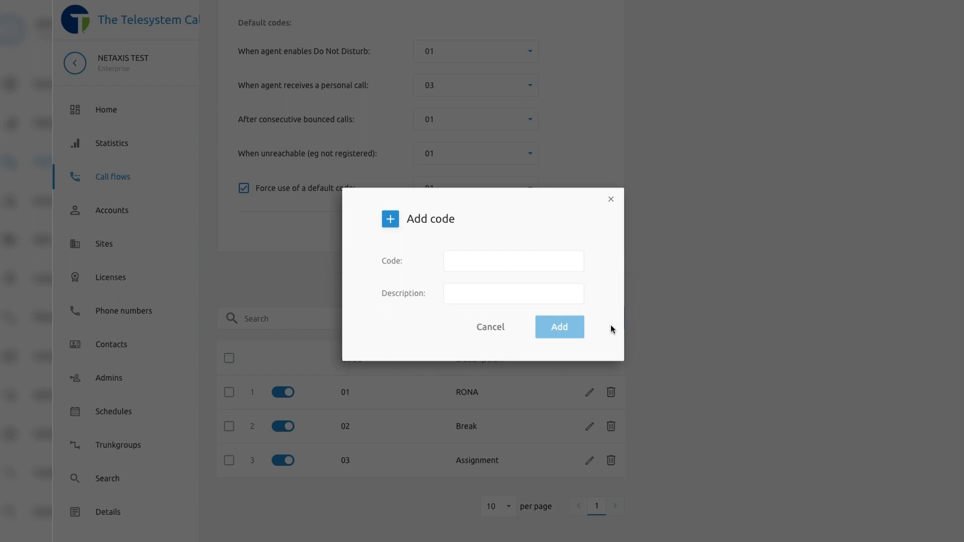
pyautogui.click(492, 329)
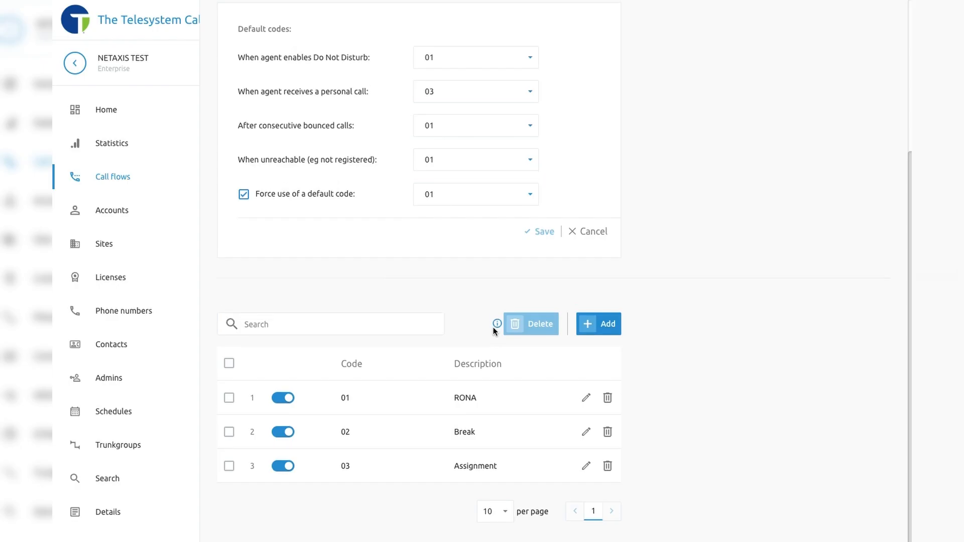
# - Return to the Premium Call Centers overview and open the TechnicalSupport call center with extension 8619
pyautogui.scroll(4, 493, 328)
pyautogui.click(244, 96)
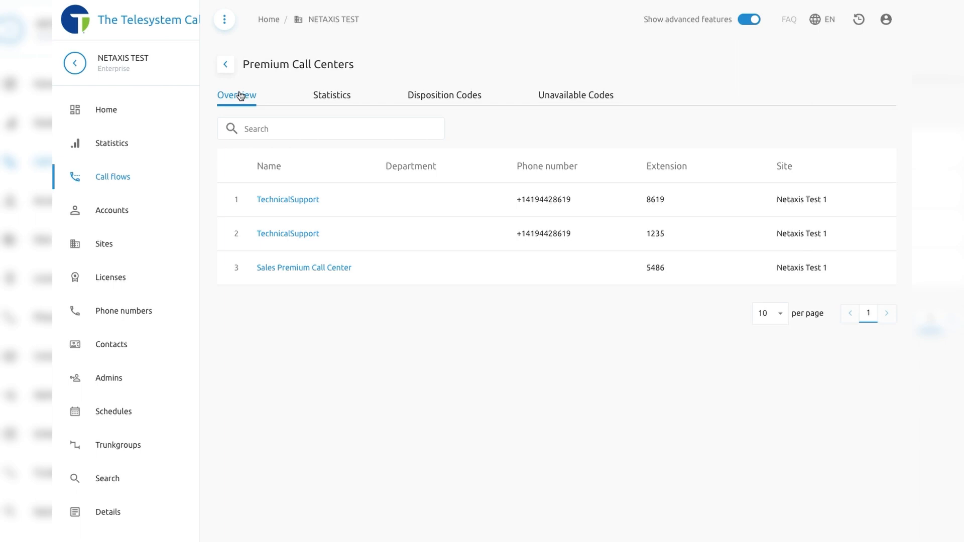
pyautogui.click(282, 201)
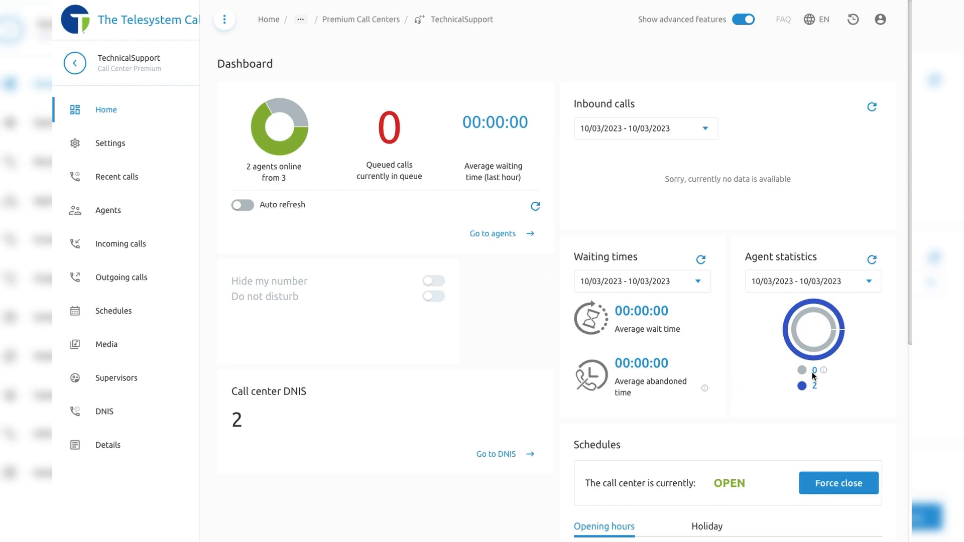
# - Force close the TechnicalSupport call center from its dashboard schedule and reopen it
pyautogui.scroll(-3, 812, 372)
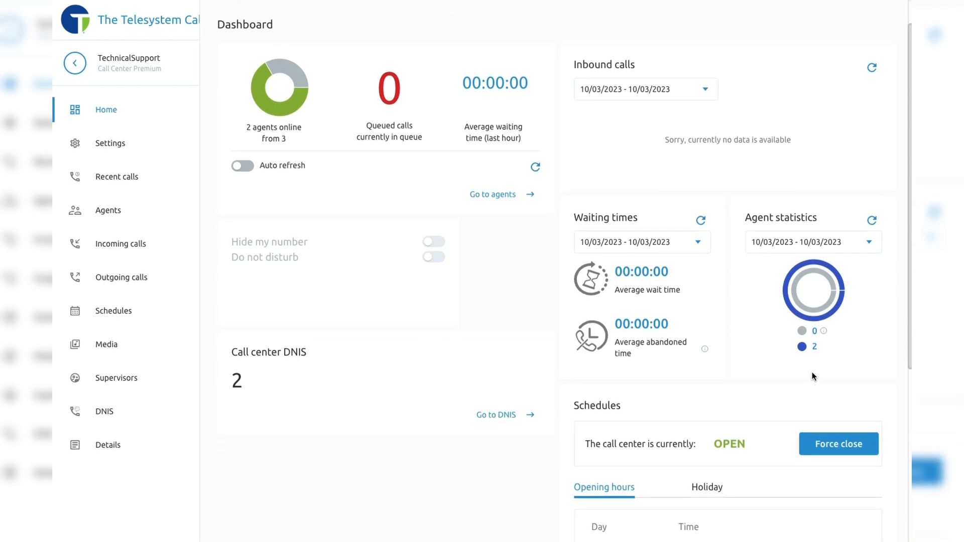
pyautogui.scroll(-3, 812, 375)
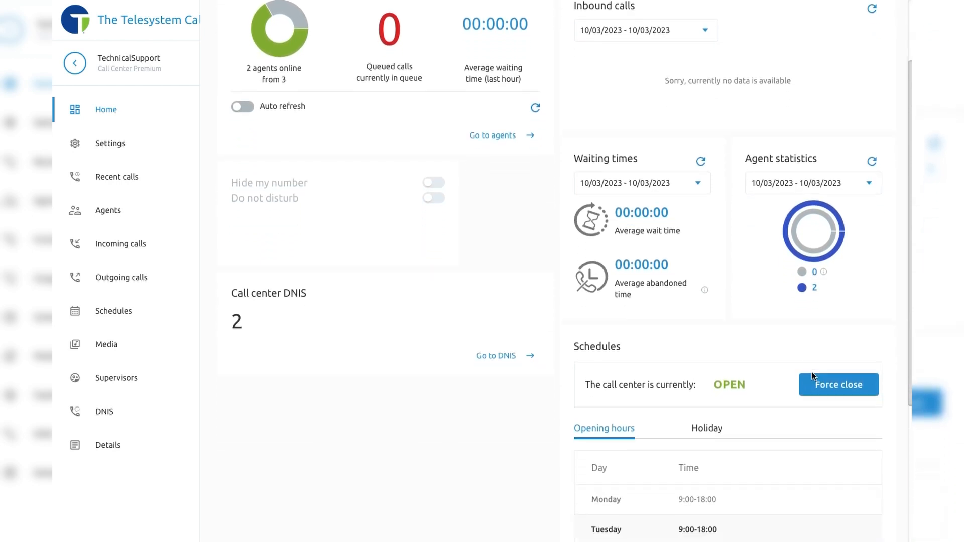
pyautogui.scroll(-2, 814, 376)
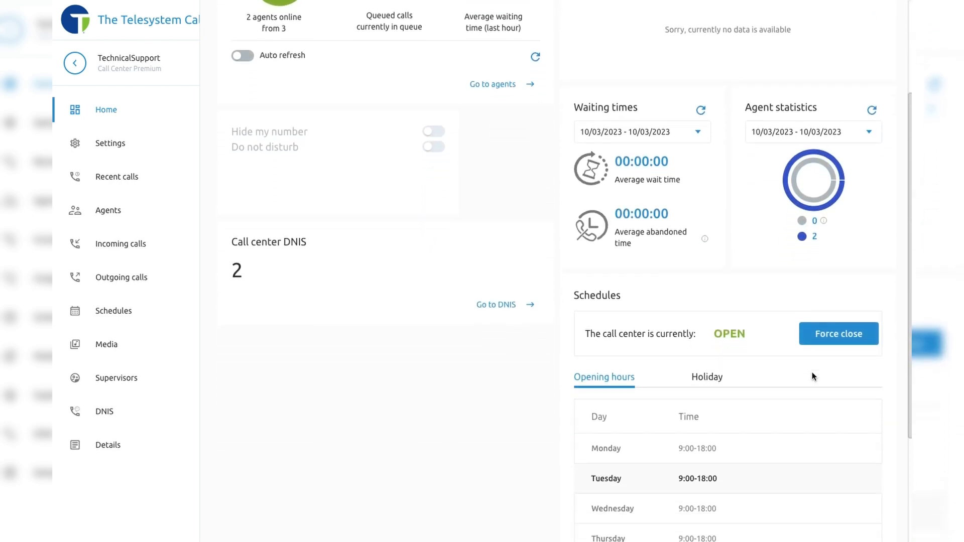
pyautogui.click(818, 340)
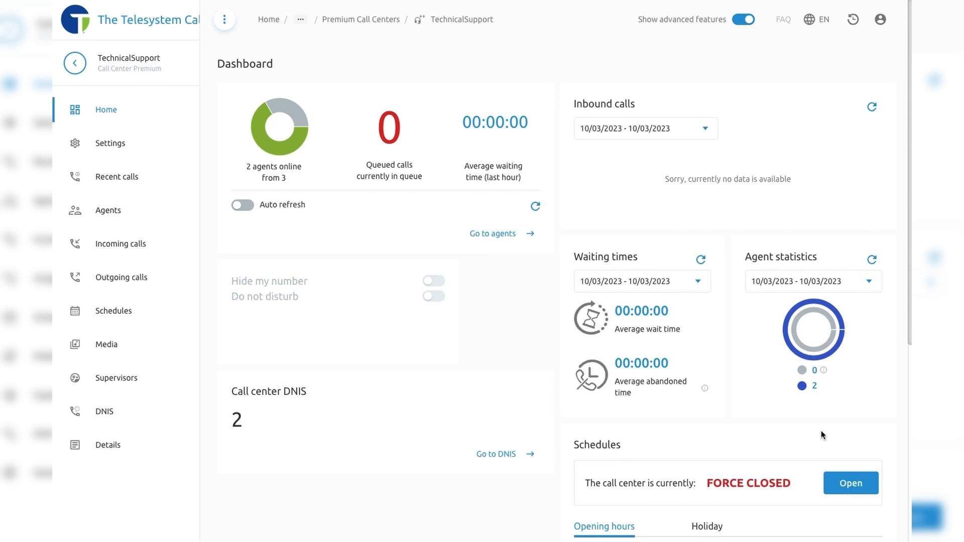
pyautogui.scroll(-2, 821, 430)
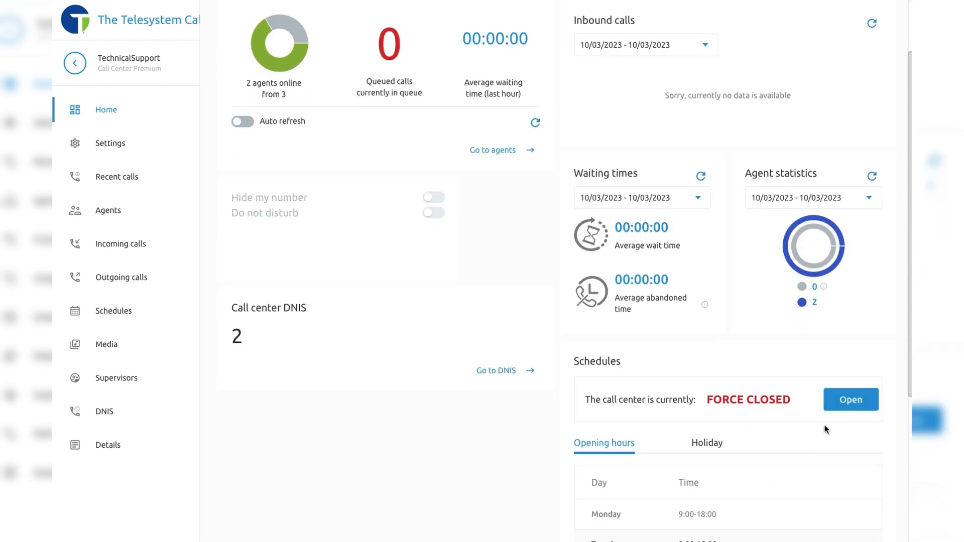
pyautogui.click(850, 413)
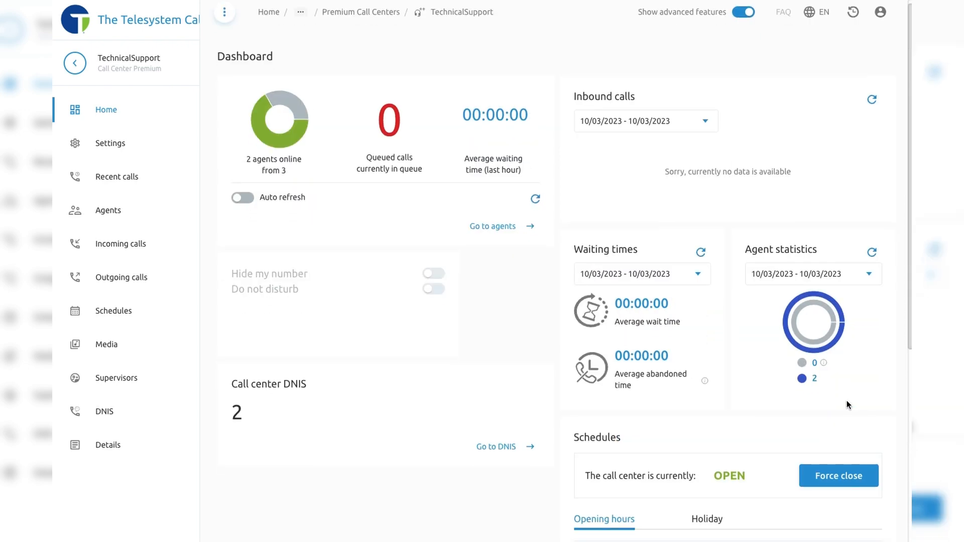
# - Check the weekly opening hours on the dashboard and open the call center's queue settings
pyautogui.scroll(-1, 847, 399)
pyautogui.scroll(-5, 847, 405)
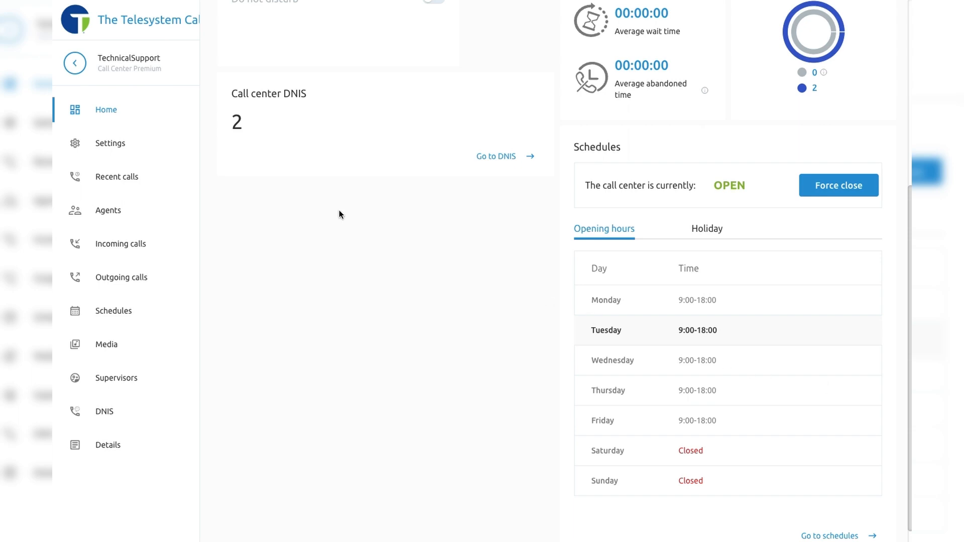
pyautogui.click(122, 147)
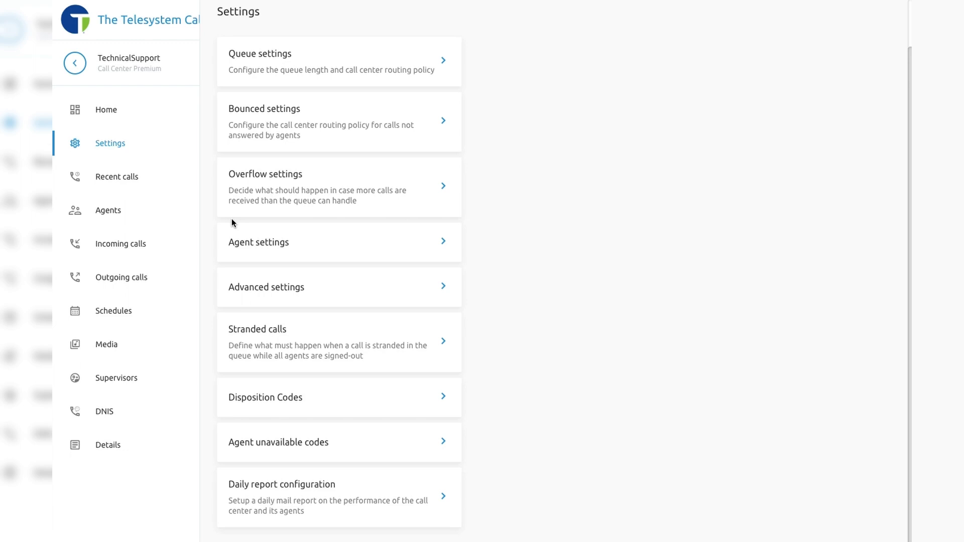
pyautogui.click(437, 71)
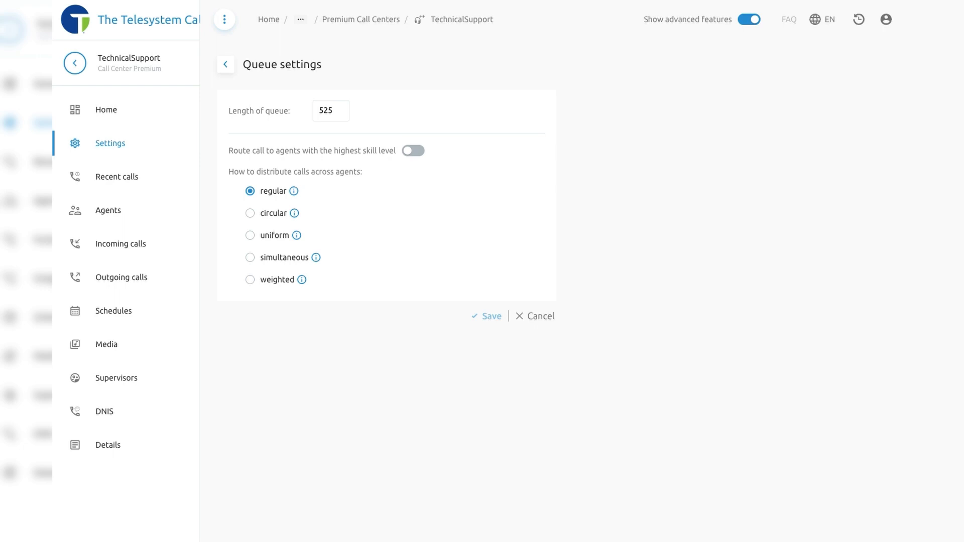
# - Switch routing of calls to agents with the highest skill level on and back off
pyautogui.click(411, 152)
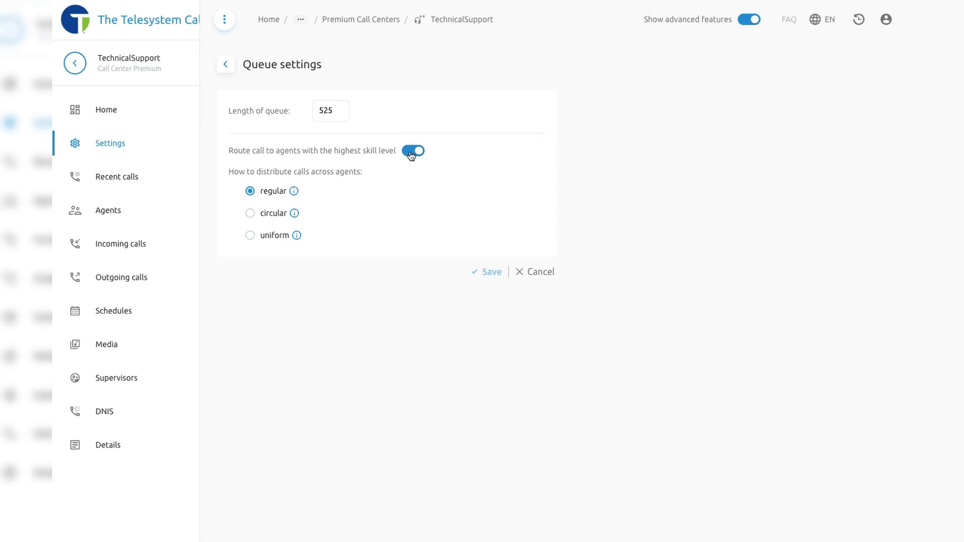
pyautogui.click(412, 151)
pyautogui.click(509, 315)
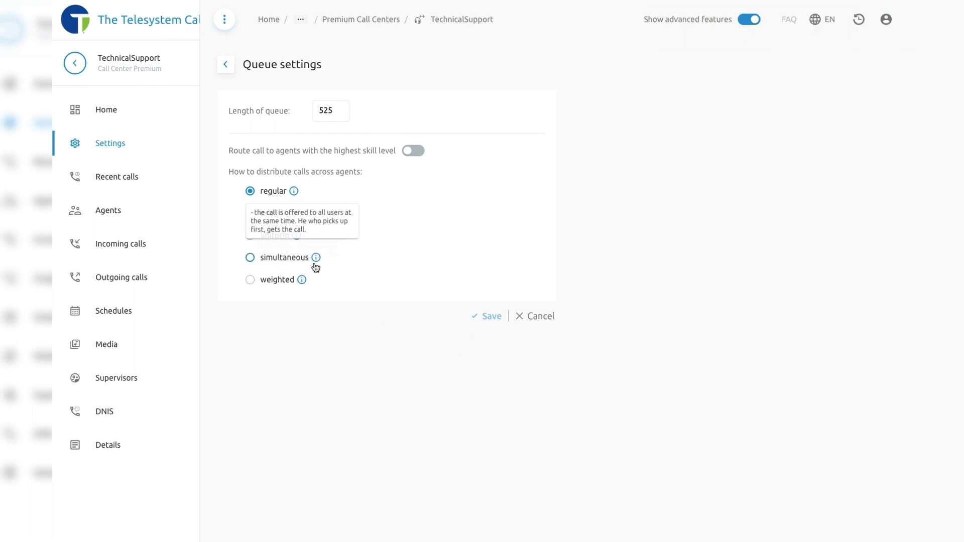
# - Read the explanations of the weighted, uniform, circular and regular call distribution options and return to the settings overview
pyautogui.moveTo(304, 279)
pyautogui.moveTo(315, 239)
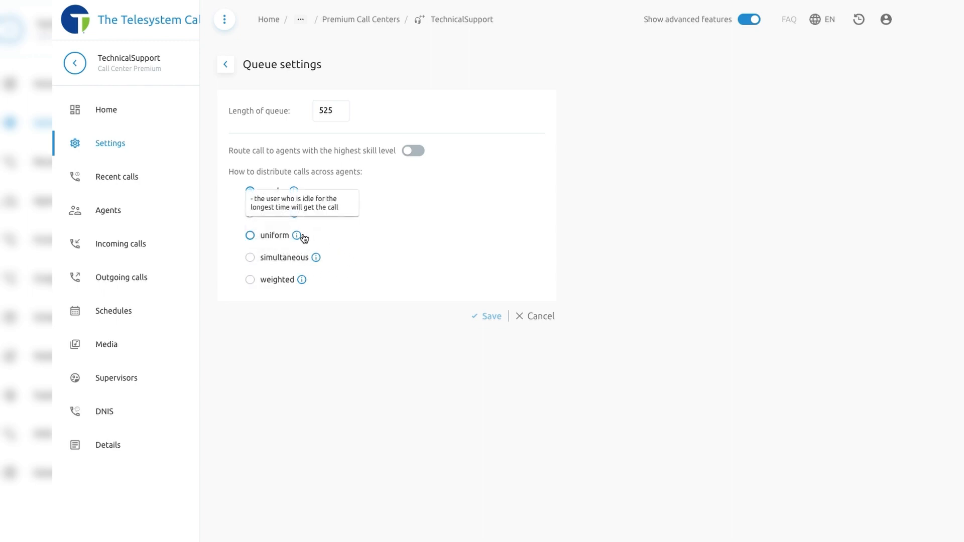
pyautogui.moveTo(297, 220)
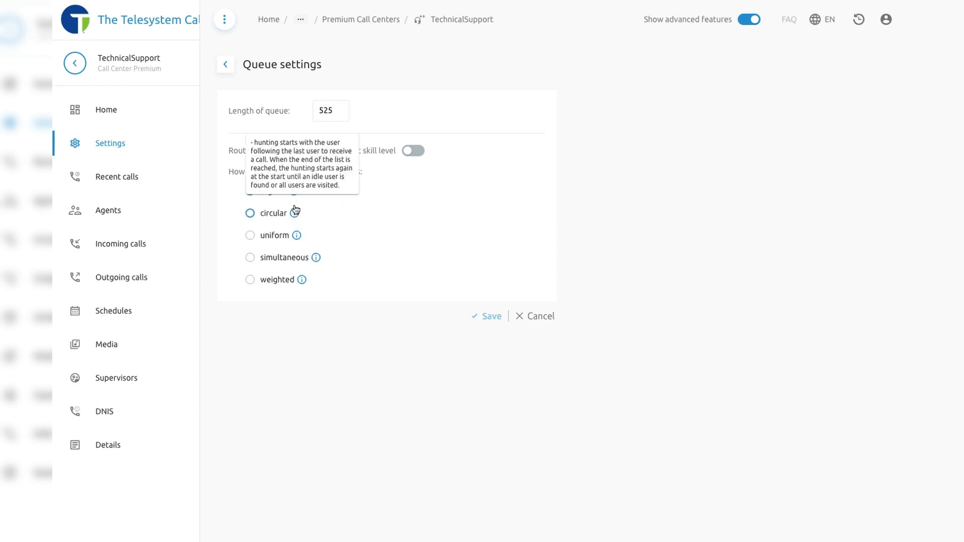
pyautogui.moveTo(295, 202)
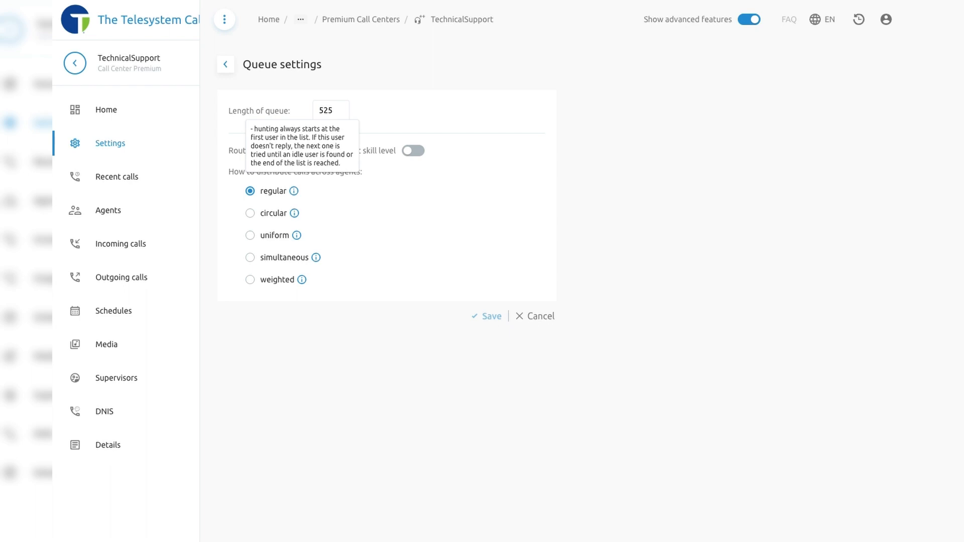
pyautogui.click(226, 69)
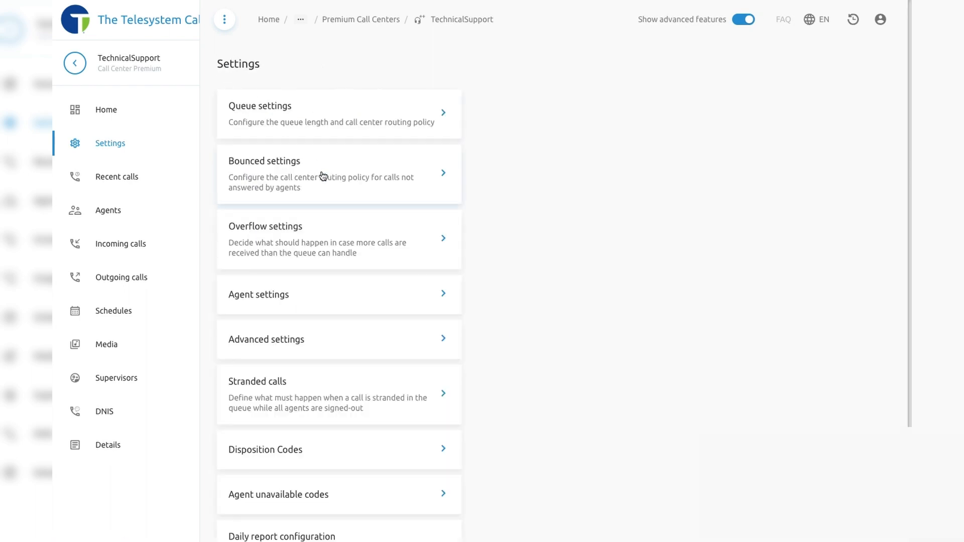
# - Review the TechnicalSupport call center's bounced settings and overflow settings, returning to the settings overview after each
pyautogui.click(330, 187)
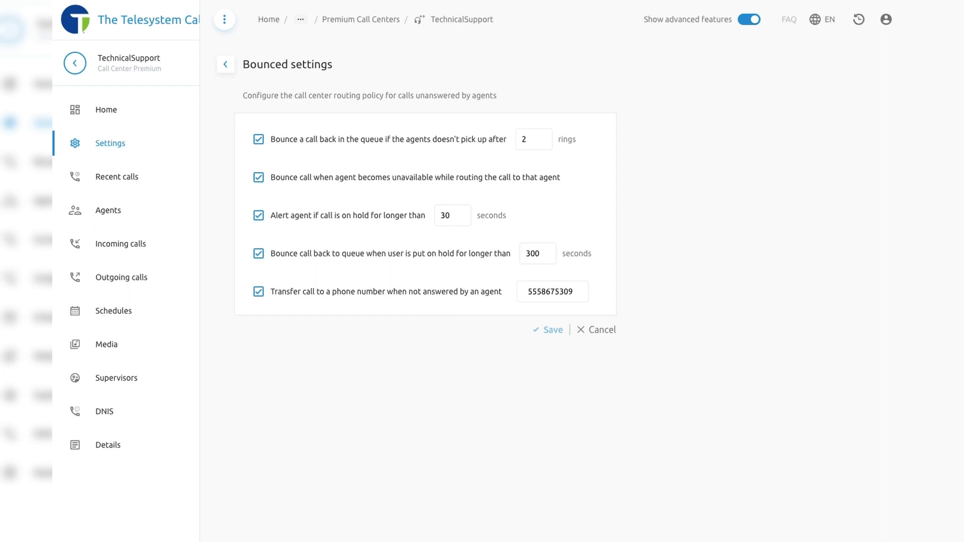
pyautogui.click(549, 256)
pyautogui.click(227, 68)
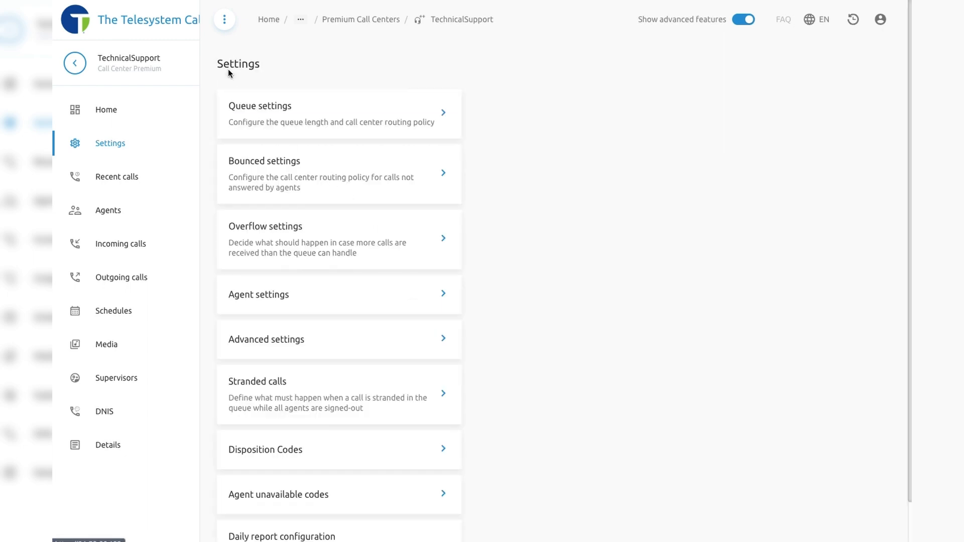
pyautogui.click(367, 254)
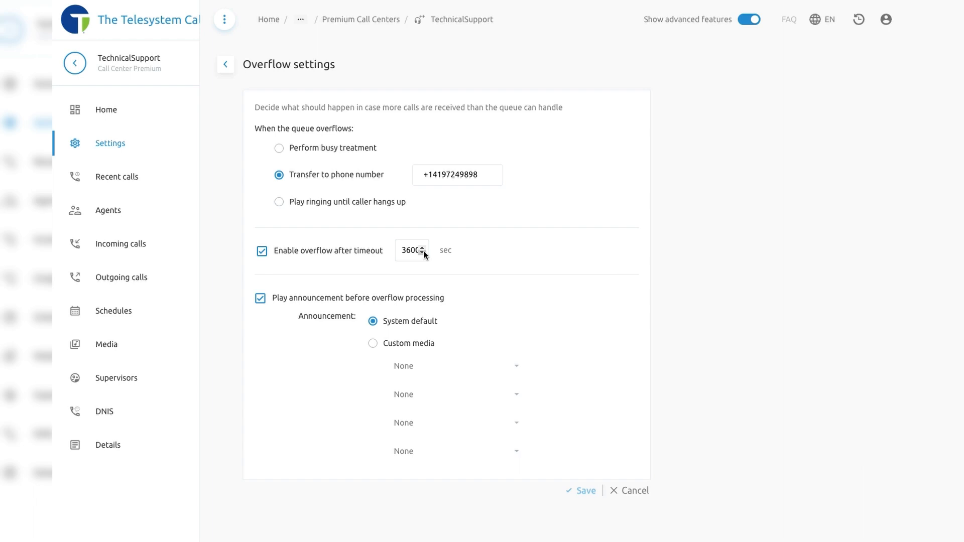
pyautogui.click(224, 65)
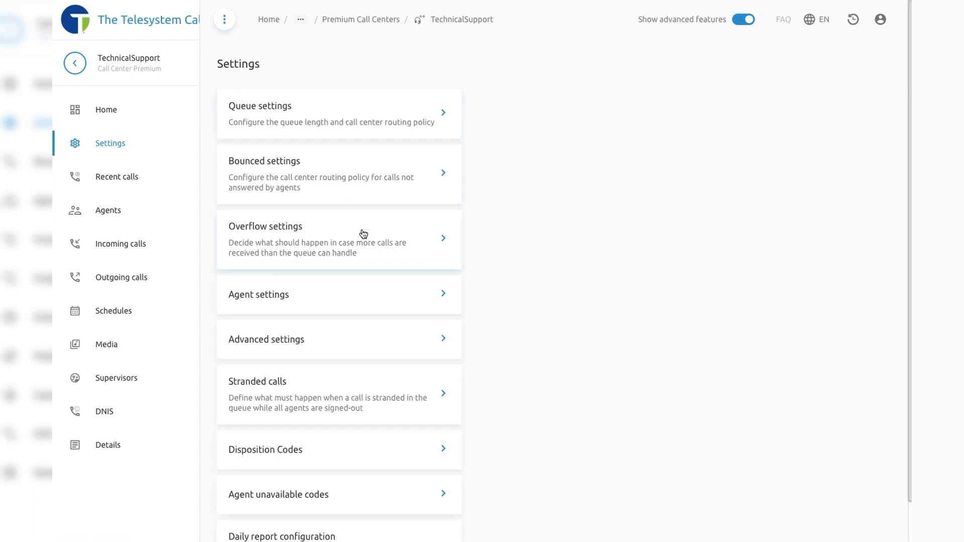
# - Enable distinctive ringing in the agent settings, with long-long for normal calls and short-short-long for forced calls, and save
pyautogui.click(371, 301)
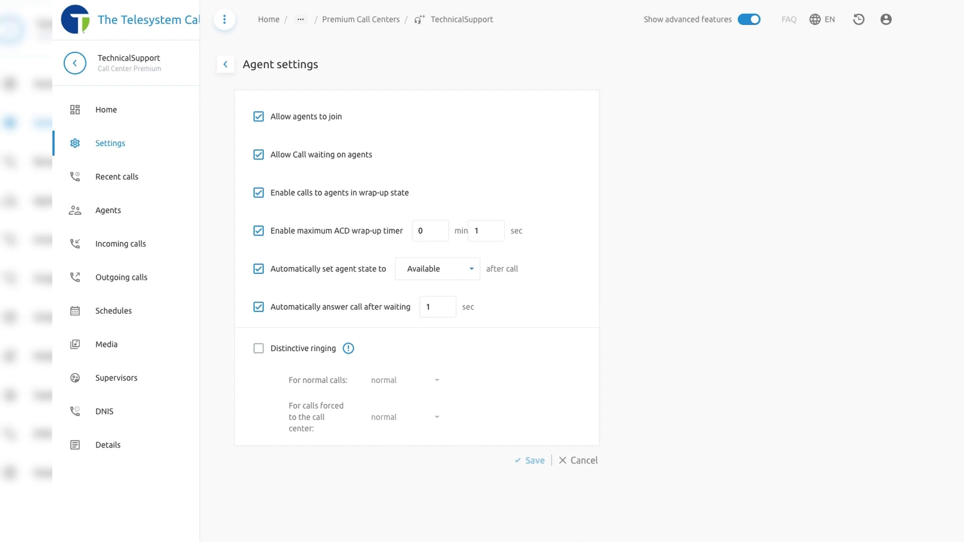
pyautogui.click(281, 355)
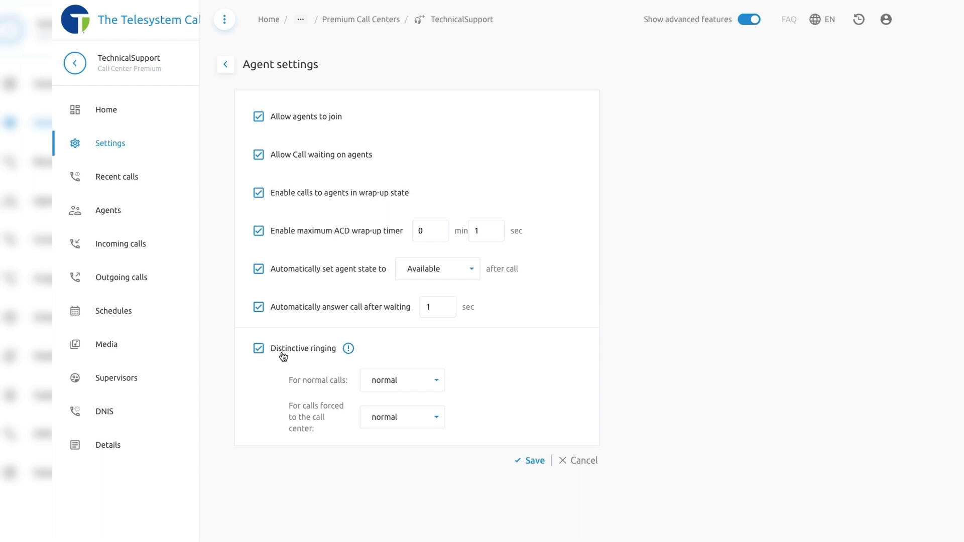
pyautogui.click(430, 387)
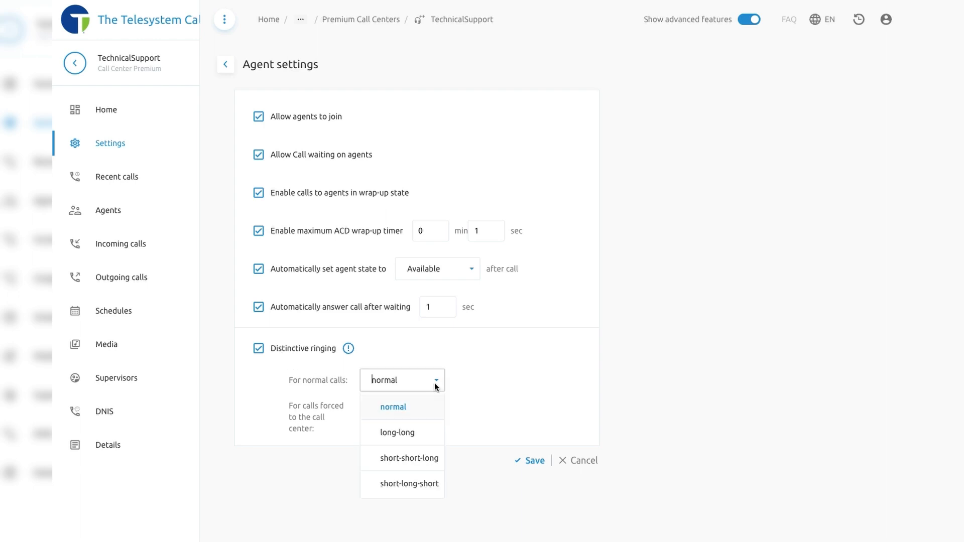
pyautogui.click(427, 432)
pyautogui.click(427, 428)
pyautogui.click(426, 494)
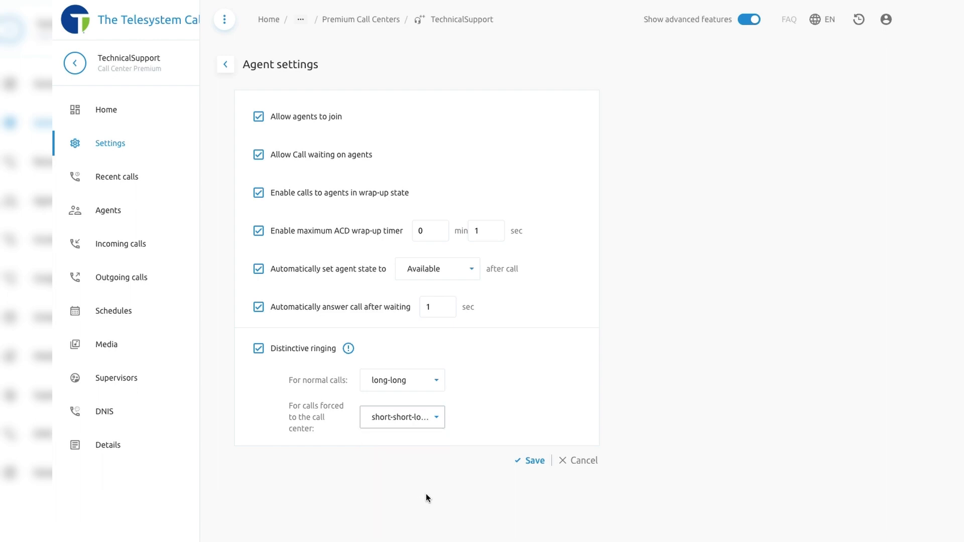
pyautogui.click(535, 462)
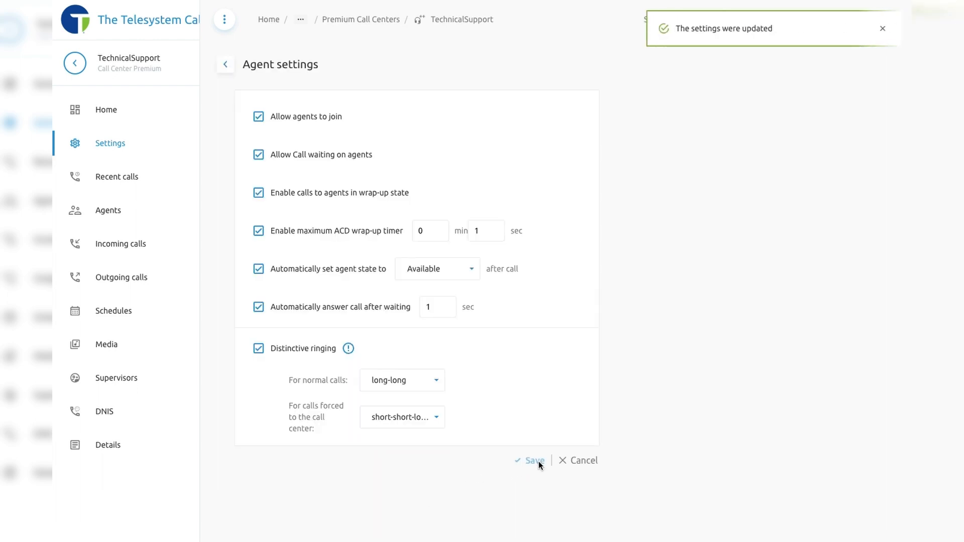
# - Review the advanced settings for escaping the queue and playing ringing when offering a call, and return to the settings overview
pyautogui.click(229, 69)
pyautogui.click(372, 338)
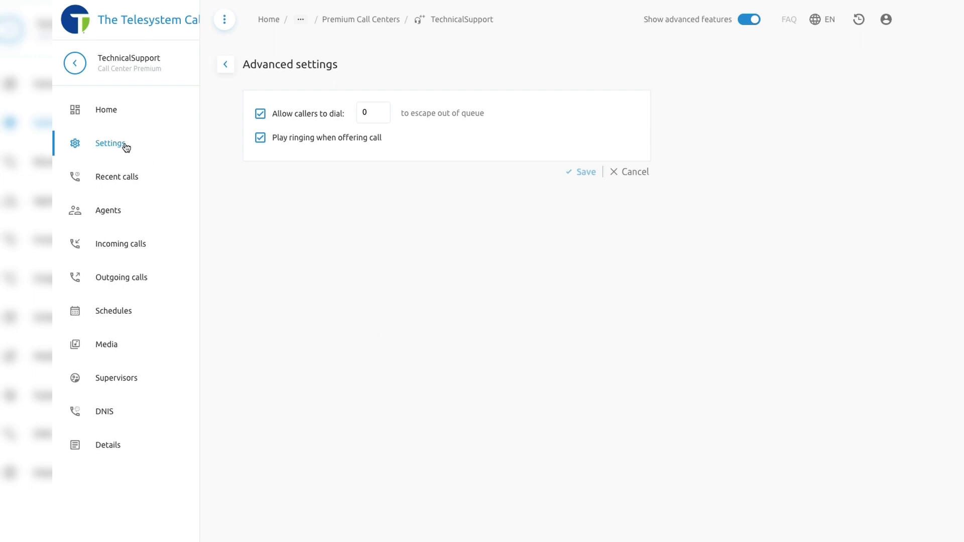
pyautogui.click(227, 64)
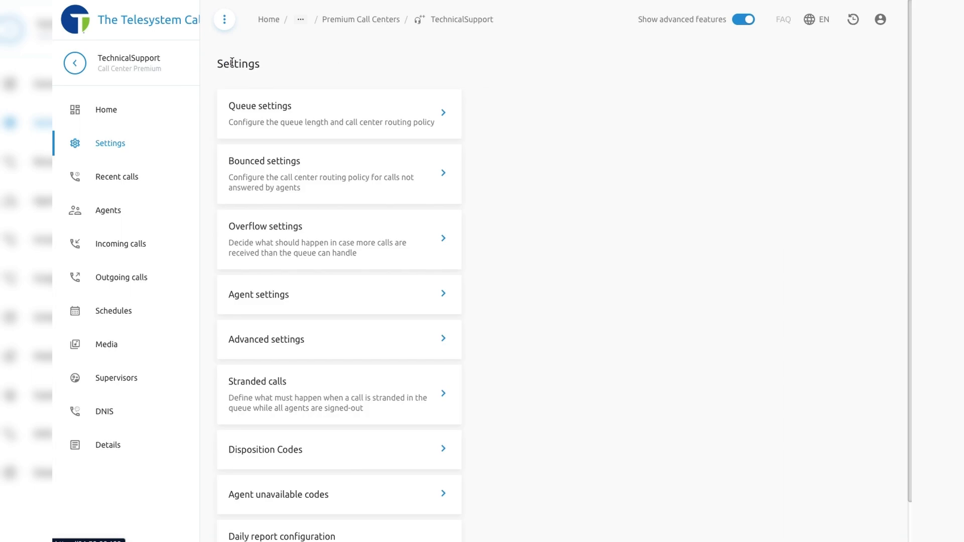
# - Try applying the stranded calls action for unavailable agents when at least 2 agents have the Assignment code, and leave without saving
pyautogui.click(360, 384)
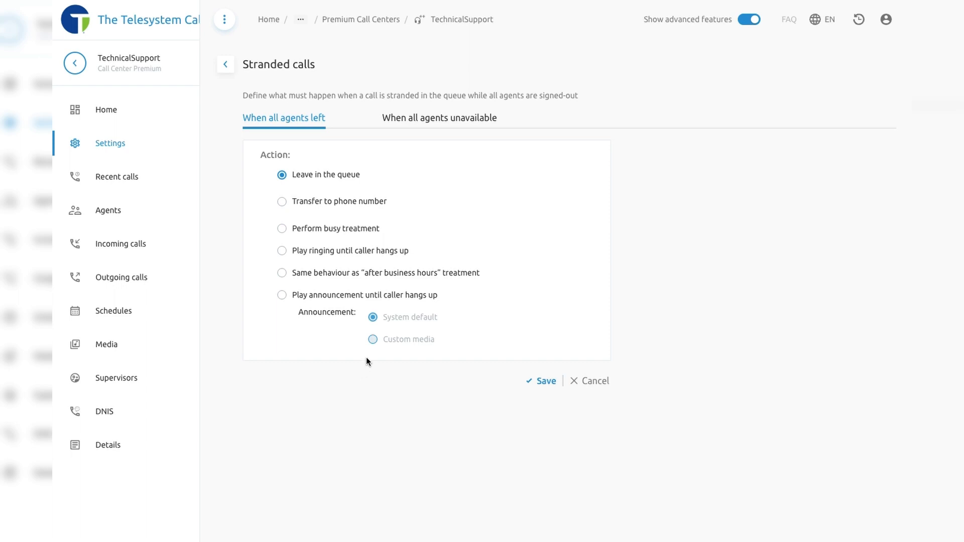
pyautogui.click(461, 120)
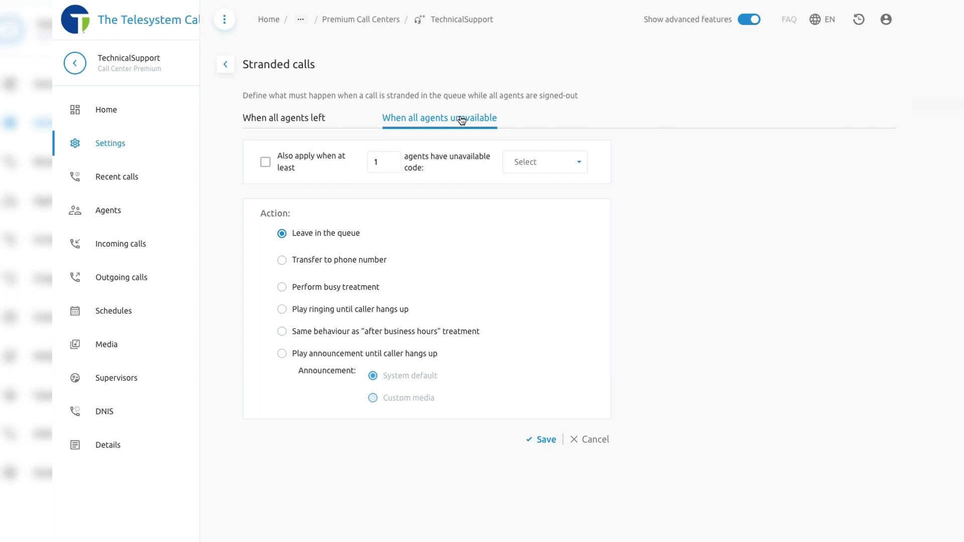
pyautogui.click(308, 166)
pyautogui.click(396, 160)
pyautogui.click(578, 166)
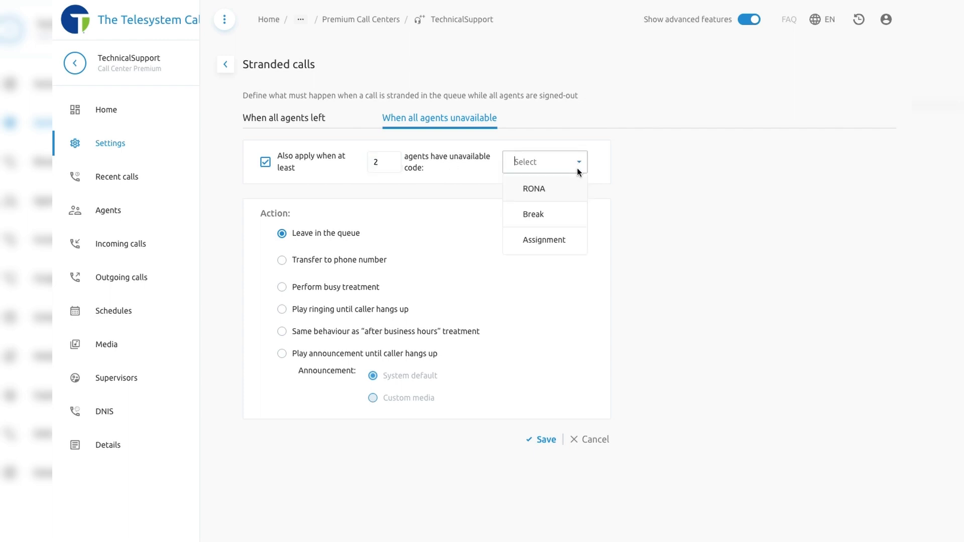
pyautogui.click(548, 241)
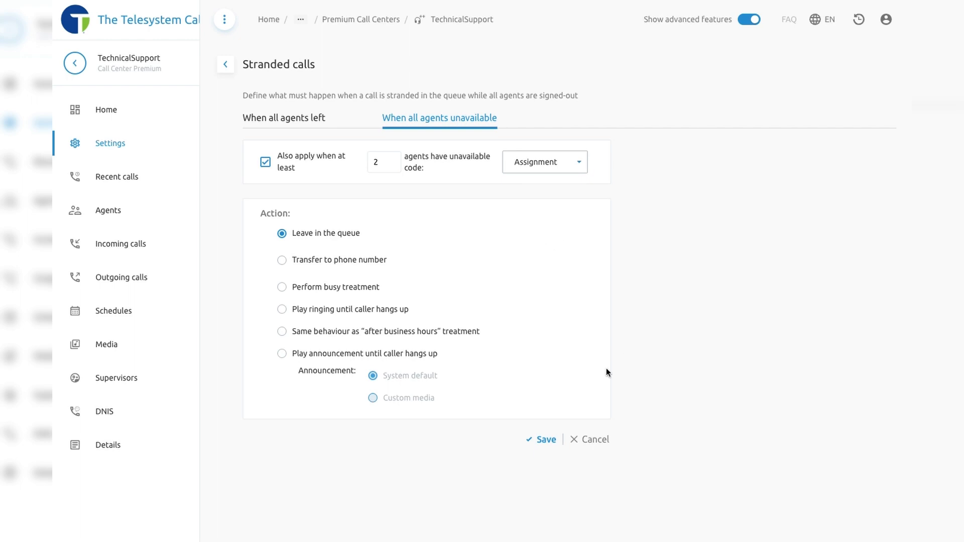
pyautogui.click(224, 70)
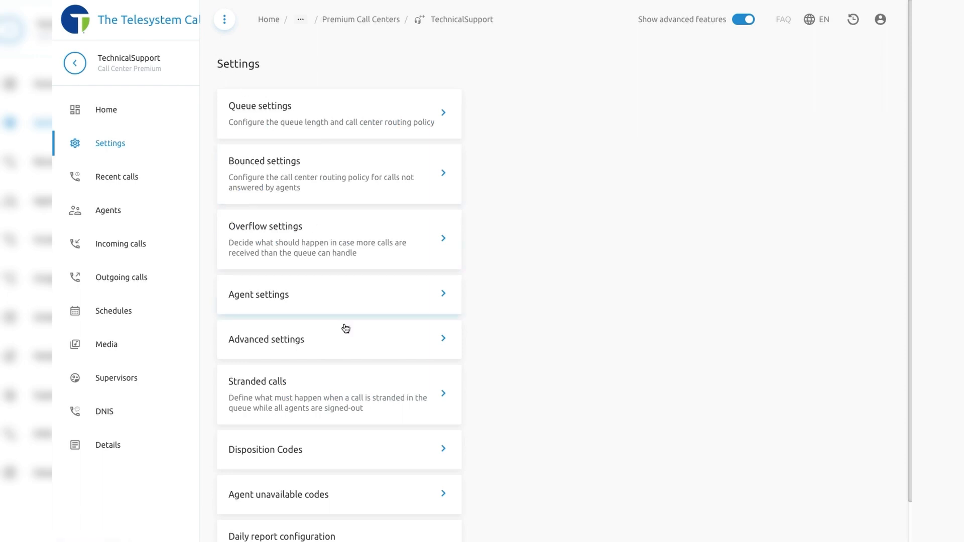
# - Switch the call center's disposition codes off and back on, and try to turn off the additional use of enterprise codes
pyautogui.click(359, 453)
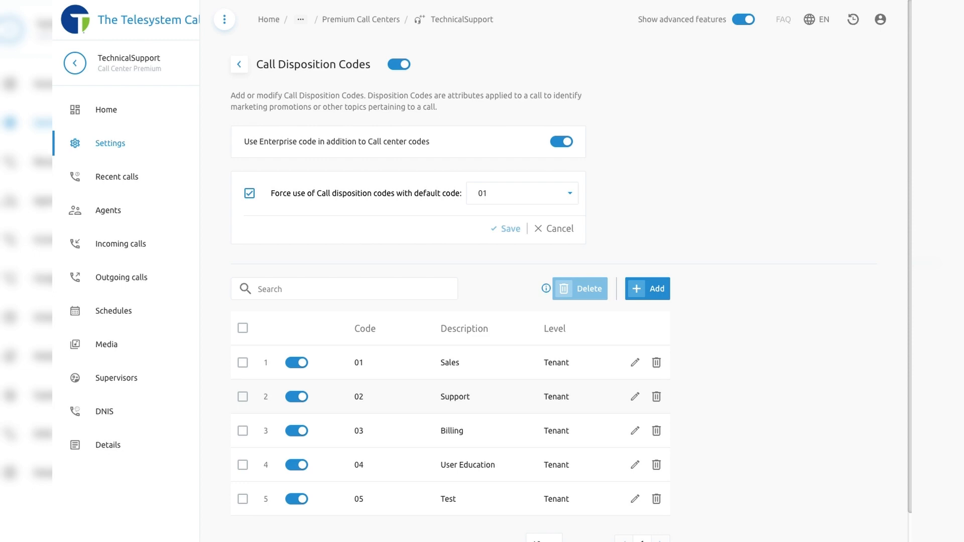
pyautogui.scroll(-1, 552, 272)
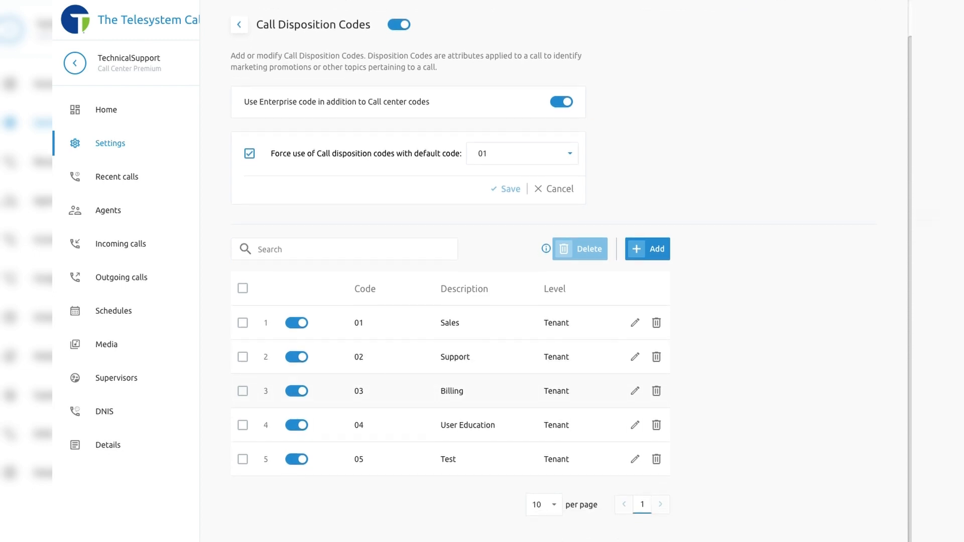
pyautogui.click(401, 27)
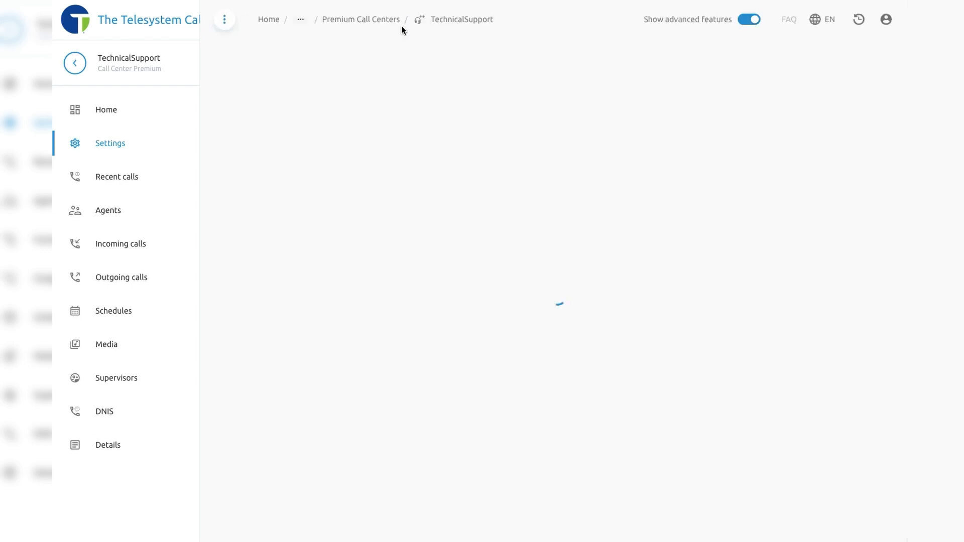
pyautogui.click(399, 64)
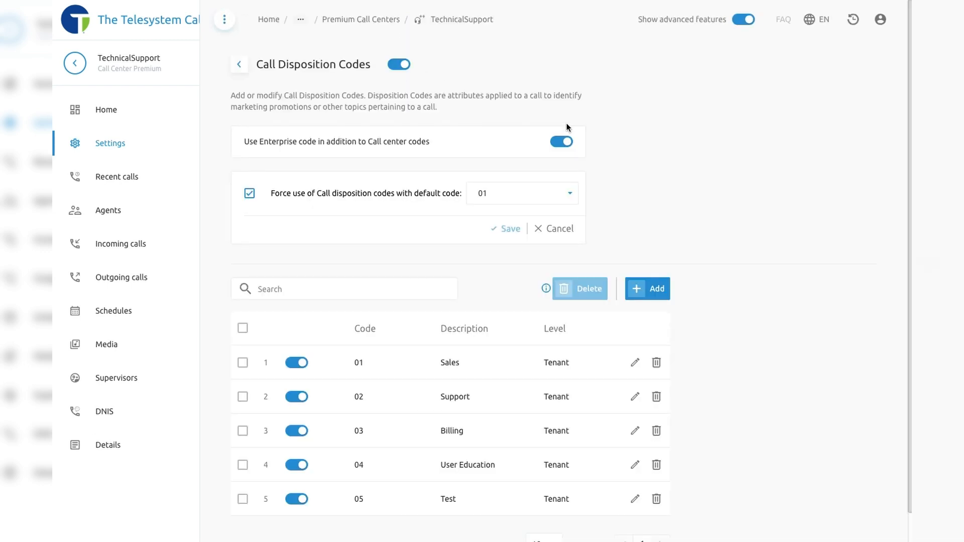
pyautogui.click(566, 144)
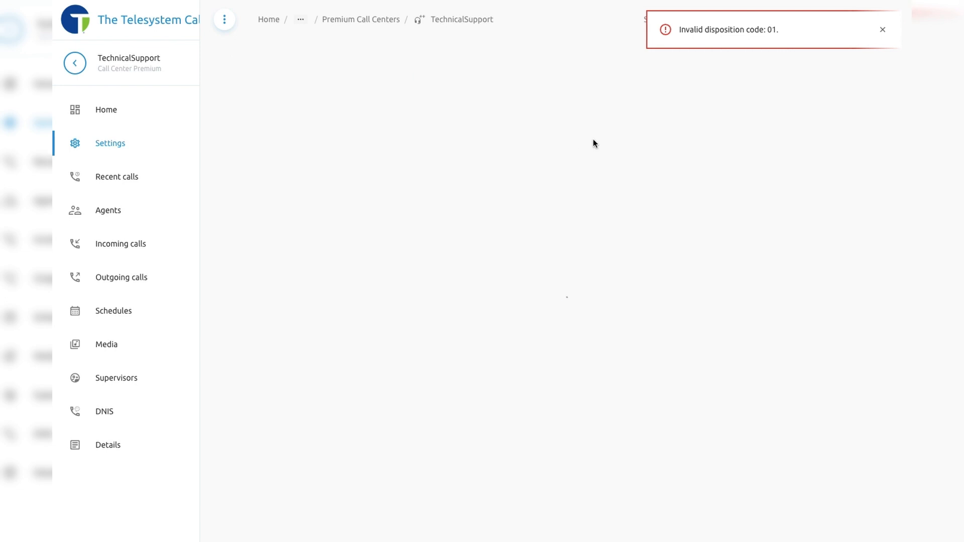
pyautogui.click(877, 29)
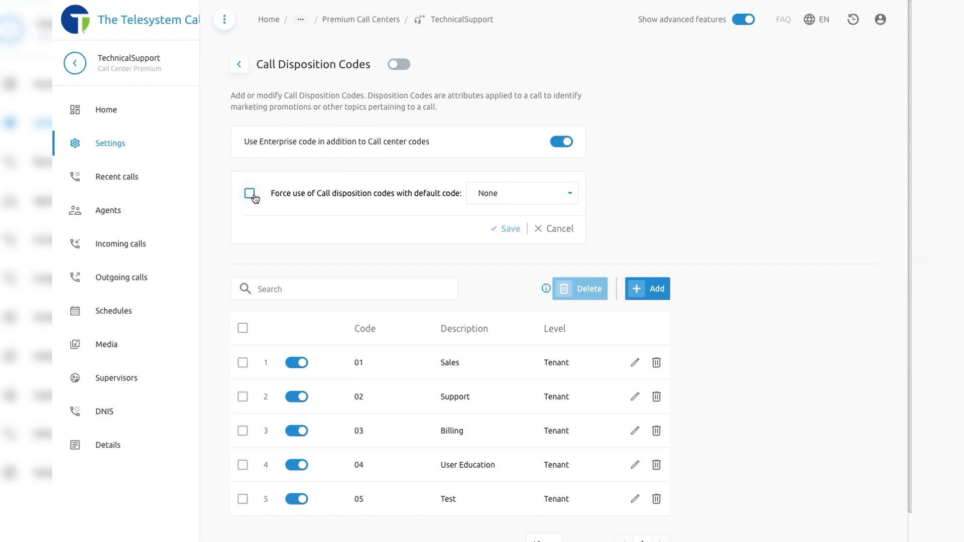
# - Force the use of call disposition codes with default code 02 and save the change
pyautogui.click(249, 194)
pyautogui.click(544, 193)
pyautogui.click(537, 238)
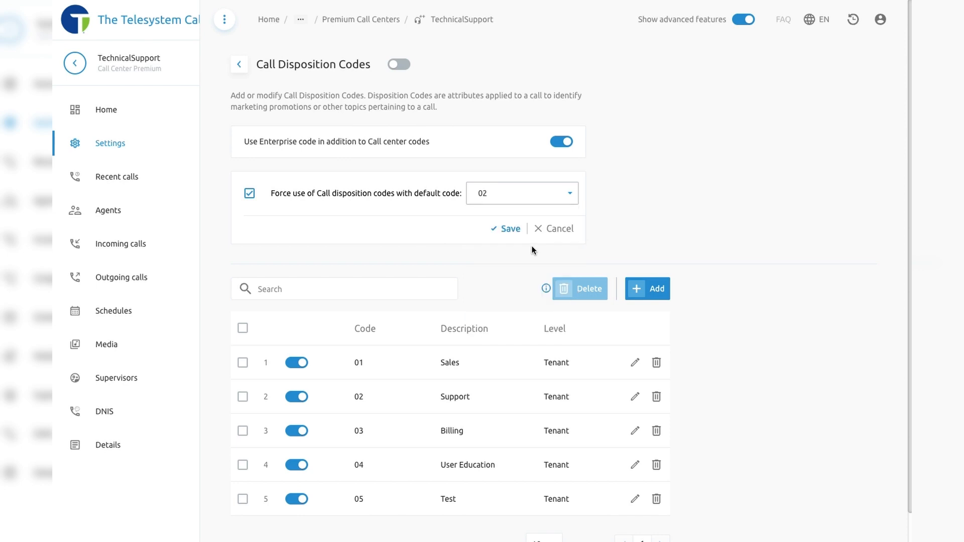
pyautogui.click(509, 230)
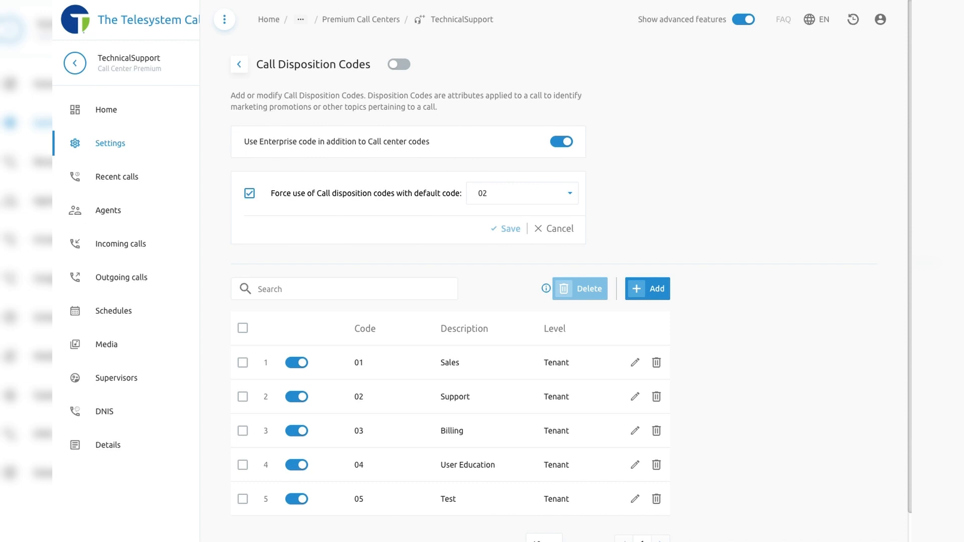
# - Delete disposition code 05 (Test) from the call center's code list
pyautogui.scroll(-1, 504, 276)
pyautogui.click(658, 463)
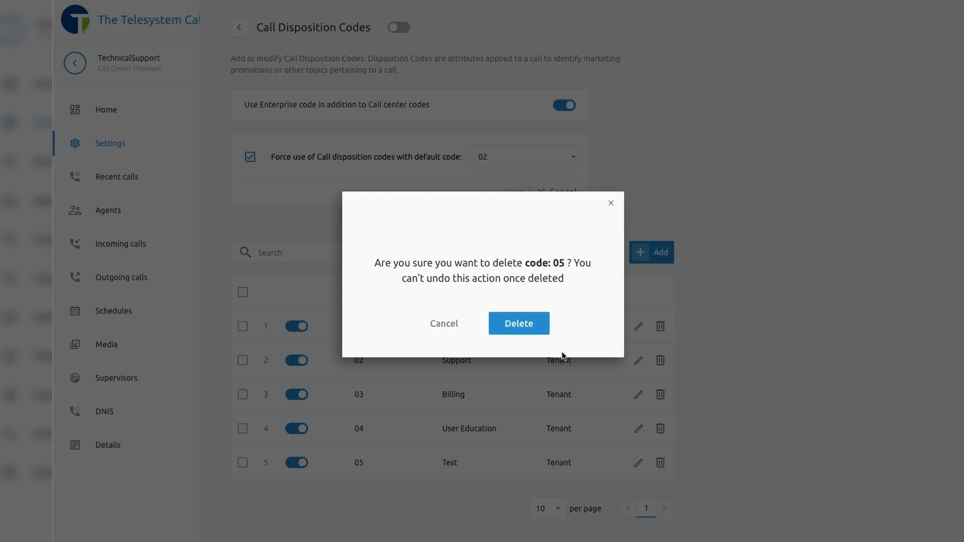
pyautogui.click(529, 324)
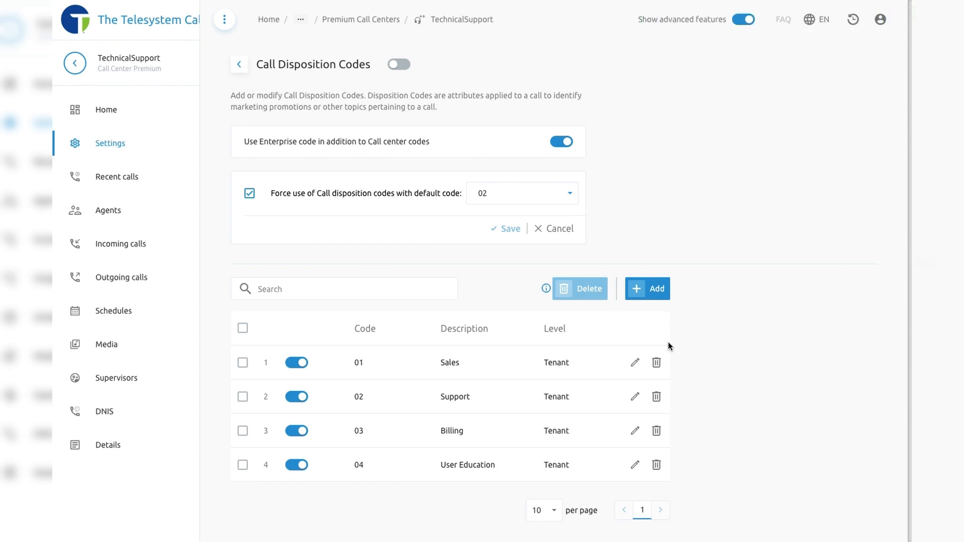
# - Toggle the Assignment code in the call center's agent unavailable codes and open the unavailable codes page for all call centers
pyautogui.click(240, 65)
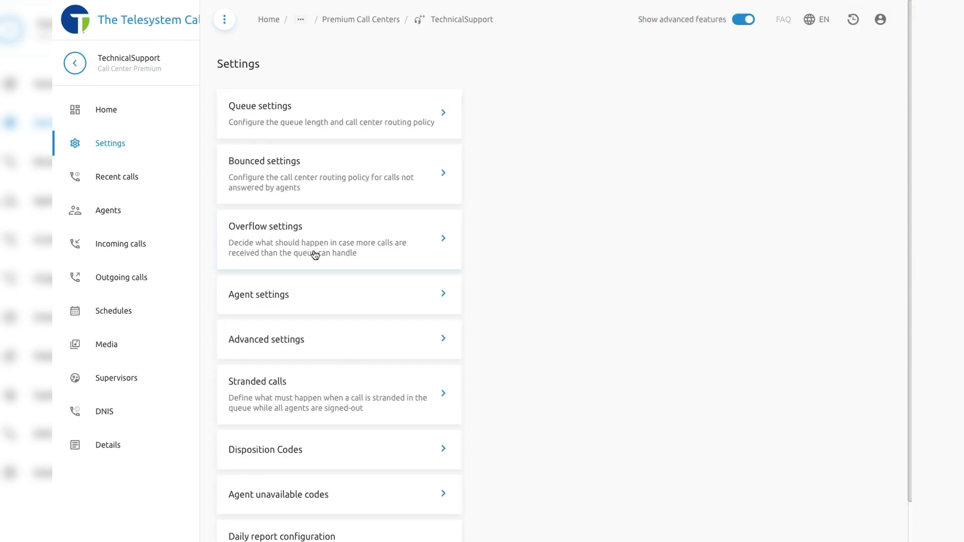
pyautogui.click(324, 511)
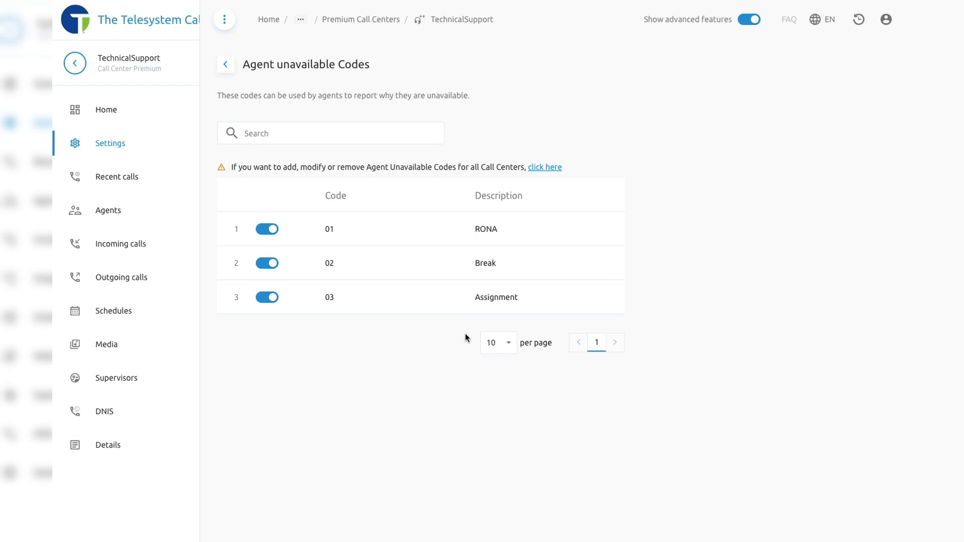
pyautogui.click(273, 303)
pyautogui.click(551, 169)
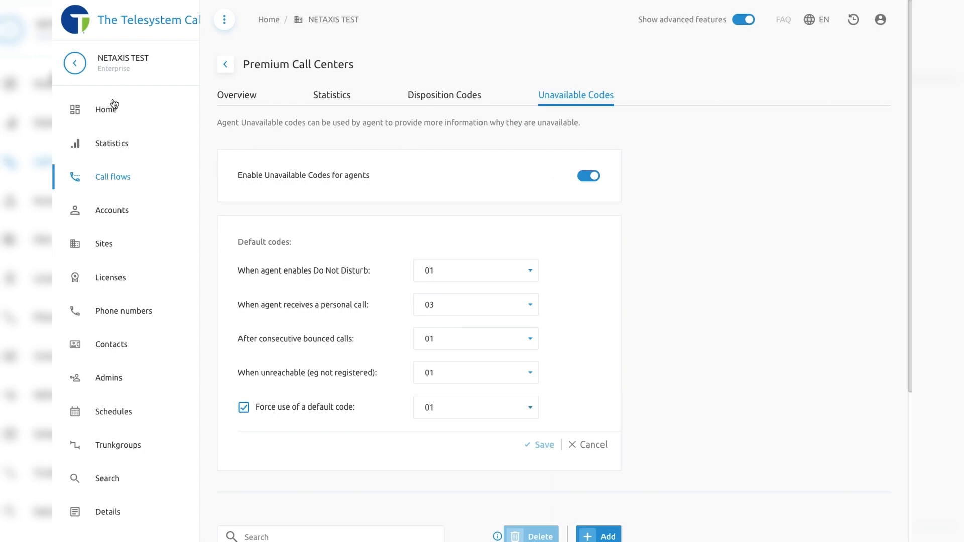
# - Return to the TechnicalSupport call center with extension 1235 and open its daily report configuration
pyautogui.click(227, 66)
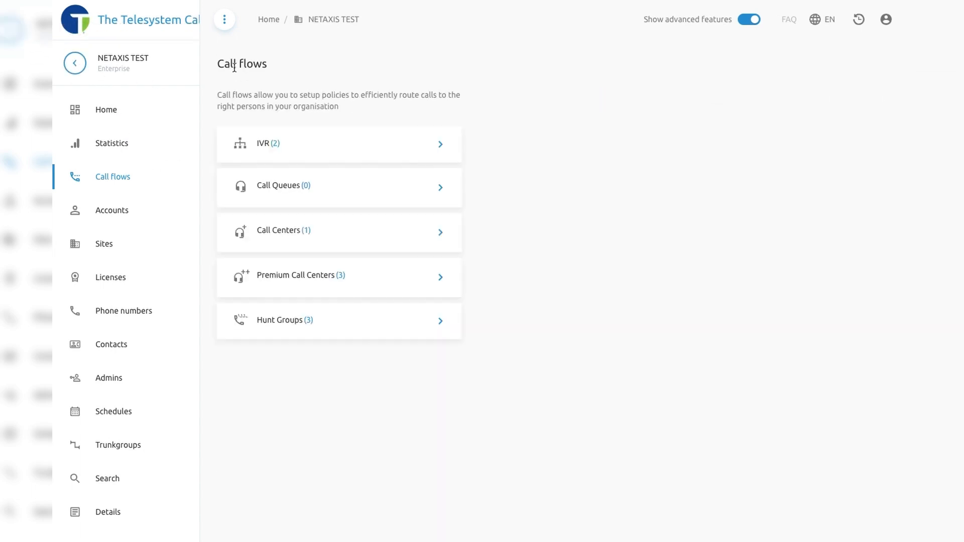
pyautogui.click(347, 277)
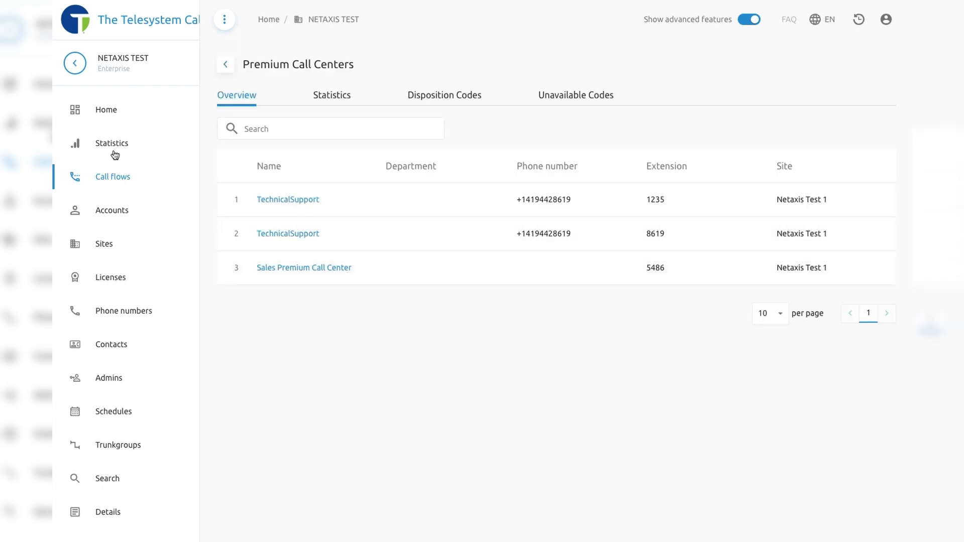
pyautogui.click(285, 203)
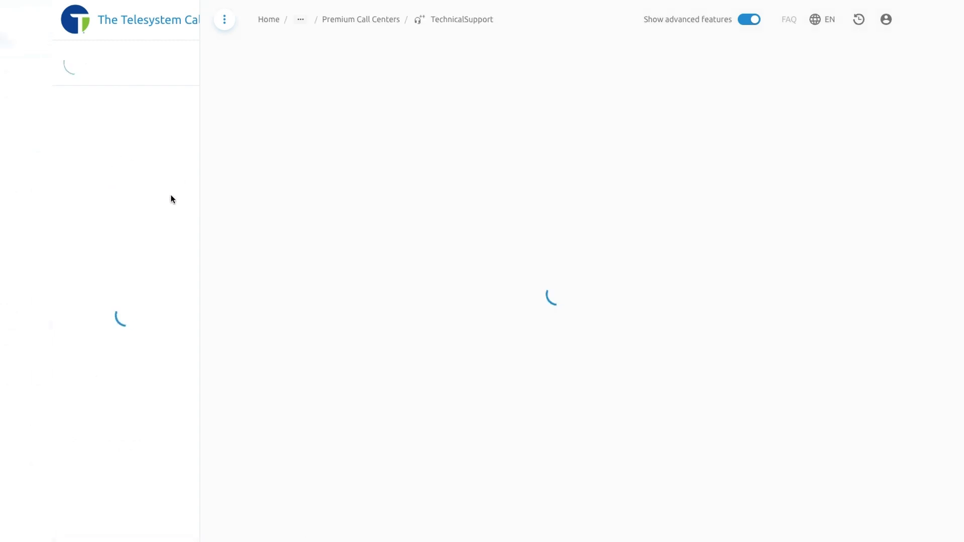
pyautogui.click(110, 150)
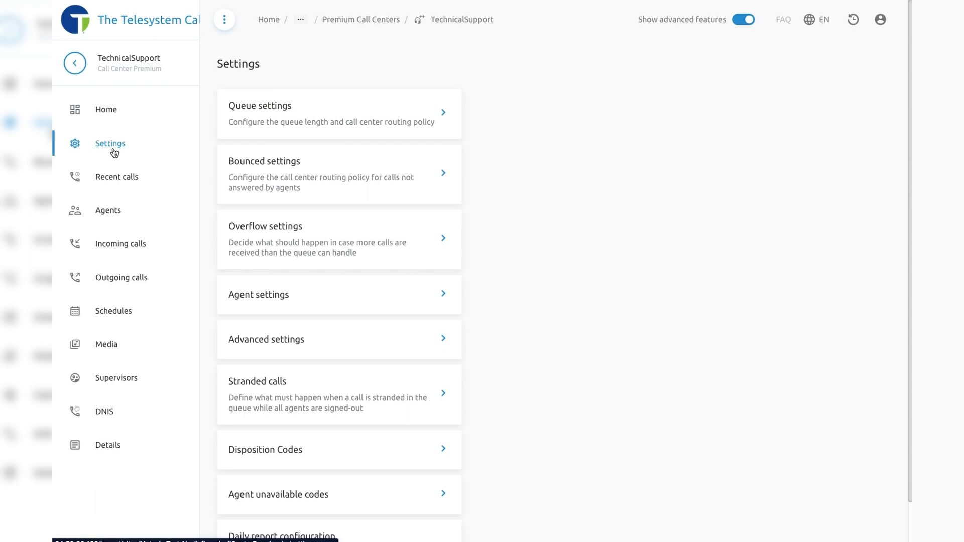
pyautogui.scroll(-1, 371, 443)
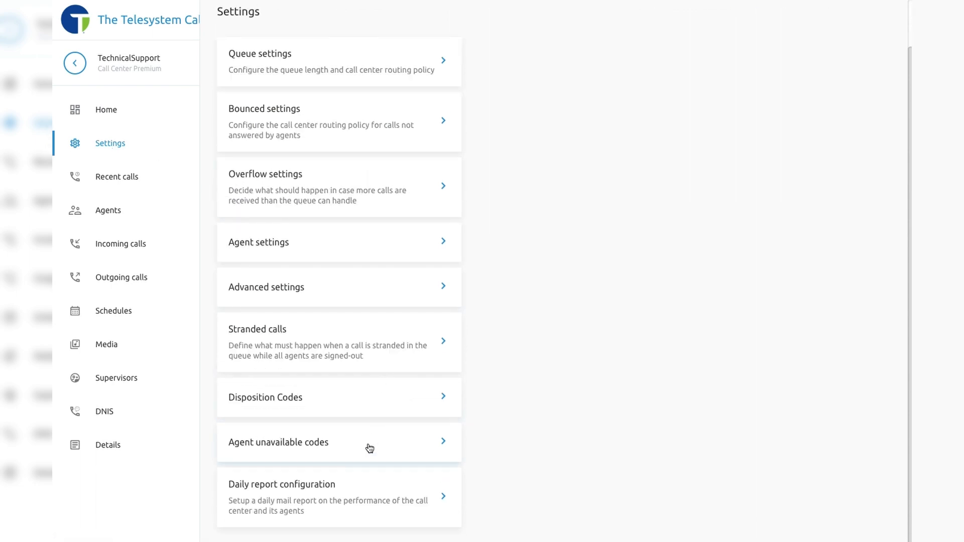
pyautogui.click(359, 486)
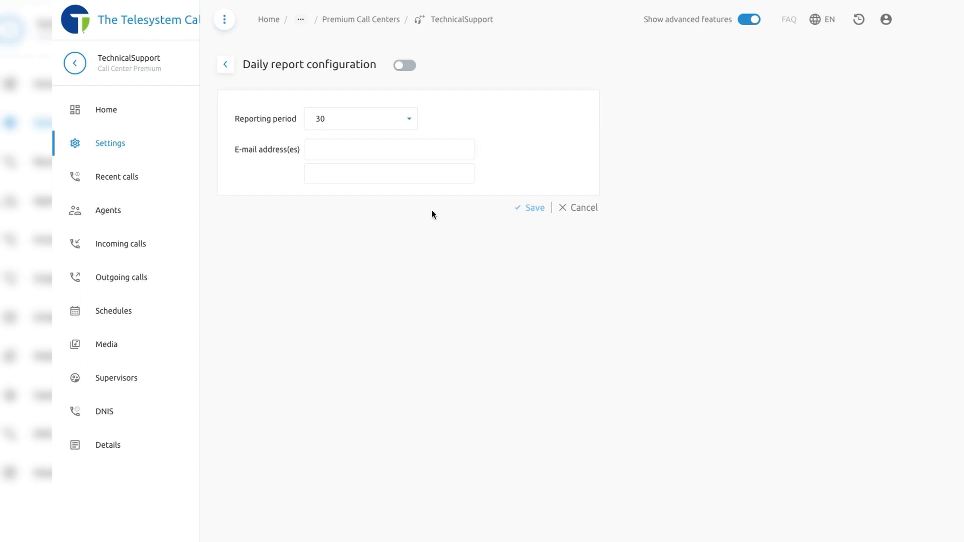
# - Set the daily report's reporting period to 60 min, enter the group and supervisors e-mail addresses, save, and enable the daily report
pyautogui.click(415, 120)
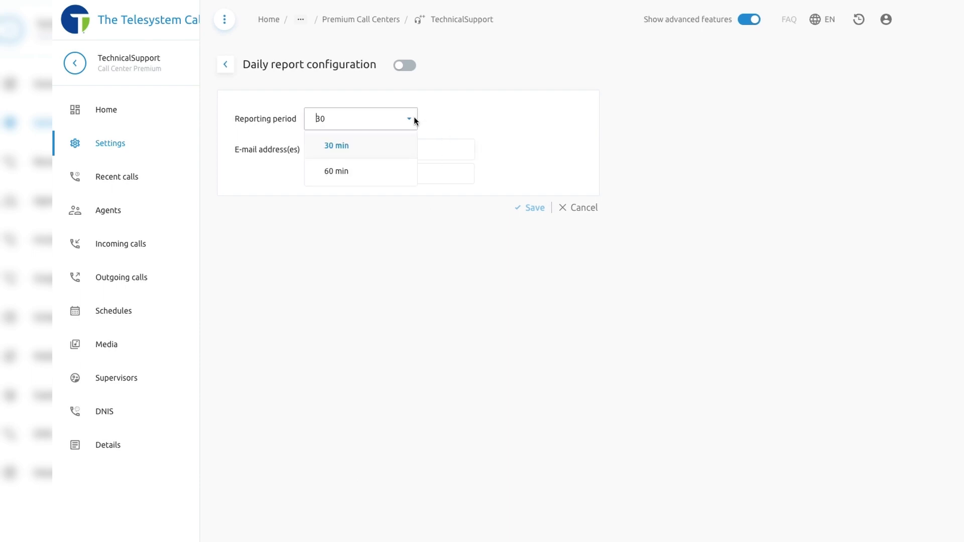
pyautogui.click(377, 171)
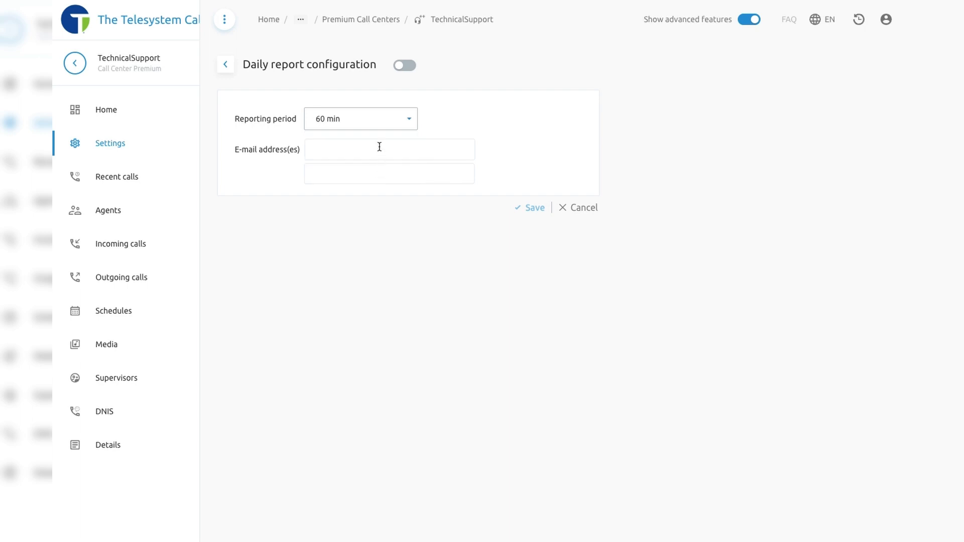
pyautogui.click(379, 147)
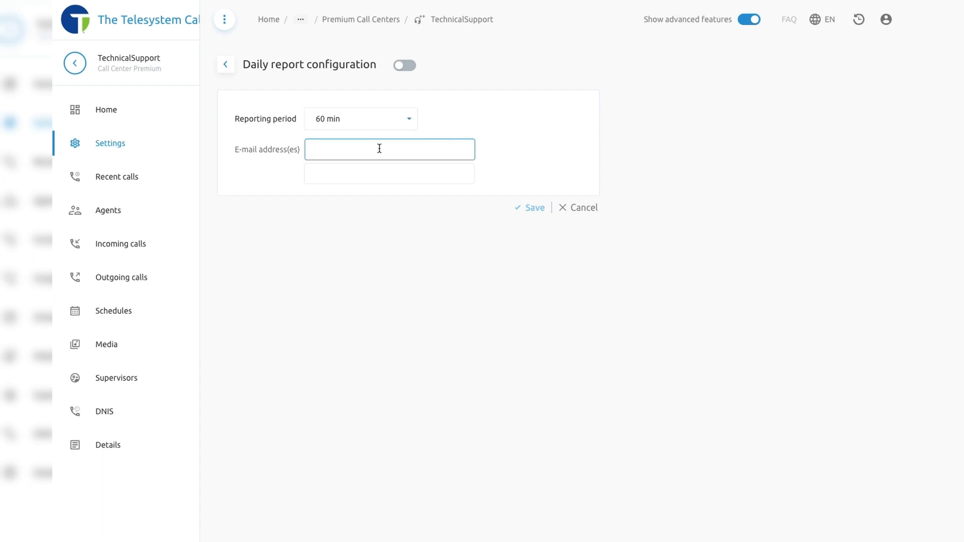
pyautogui.write('groupemail@domain.com')
pyautogui.click(389, 173)
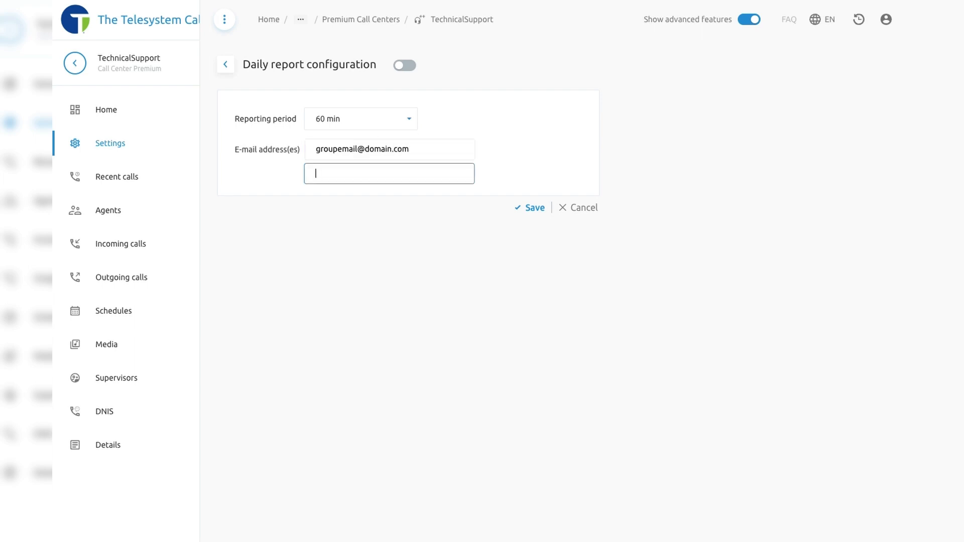
pyautogui.write('supervisors@domain.com')
pyautogui.click(522, 210)
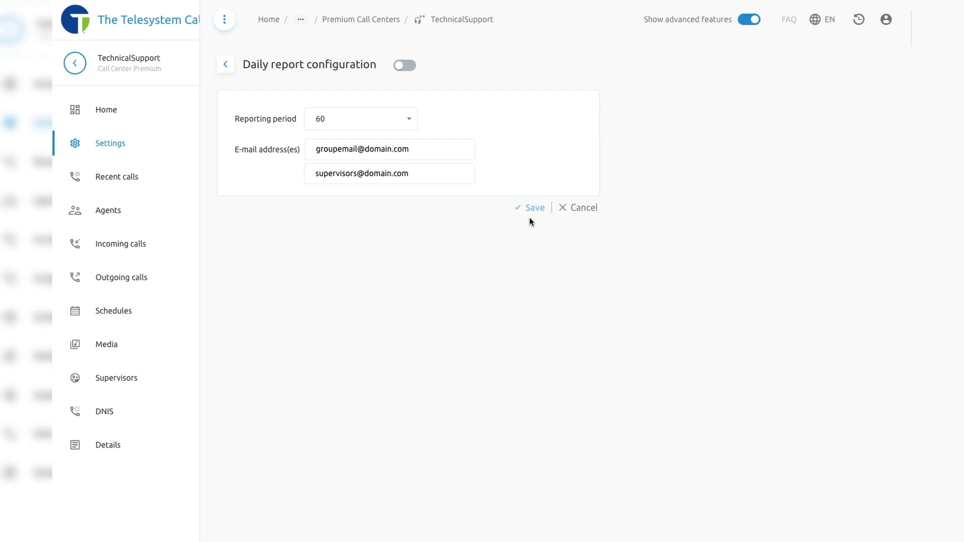
pyautogui.click(405, 65)
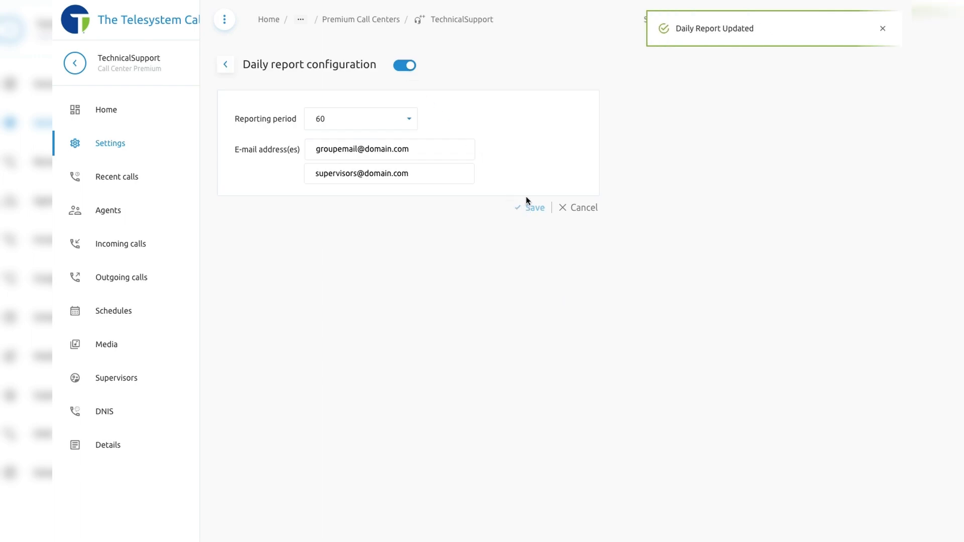
# - Open the TechnicalSupport agents list and move the third agent to first place in the order
pyautogui.click(112, 211)
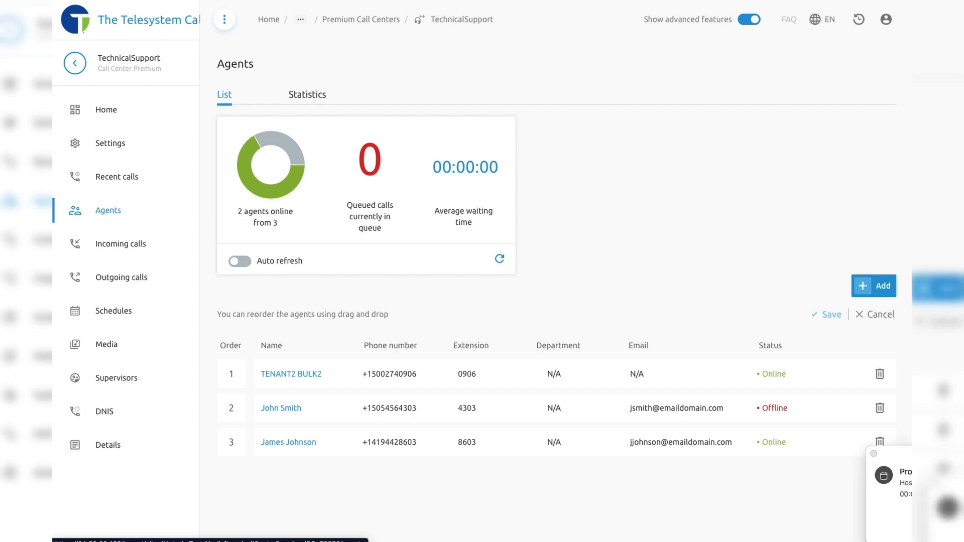
pyautogui.click(873, 455)
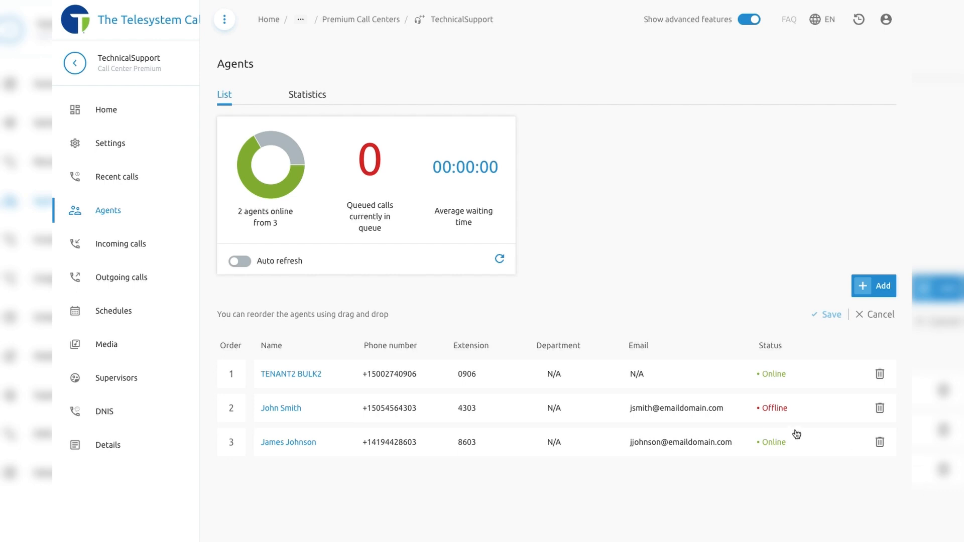
pyautogui.moveTo(231, 444); pyautogui.dragTo(230, 373)
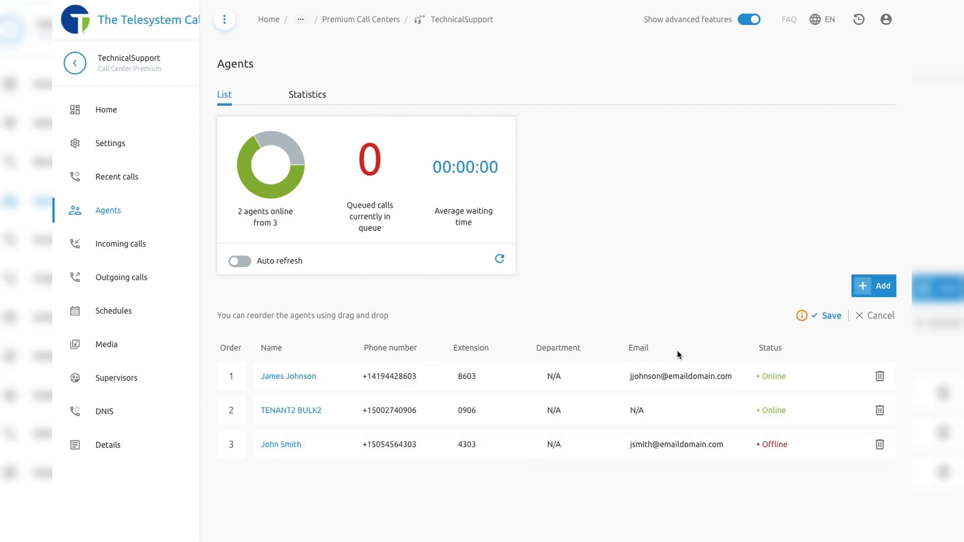
# - Add Voicemail User to the call center's agents and delete that agent from the list again
pyautogui.click(874, 288)
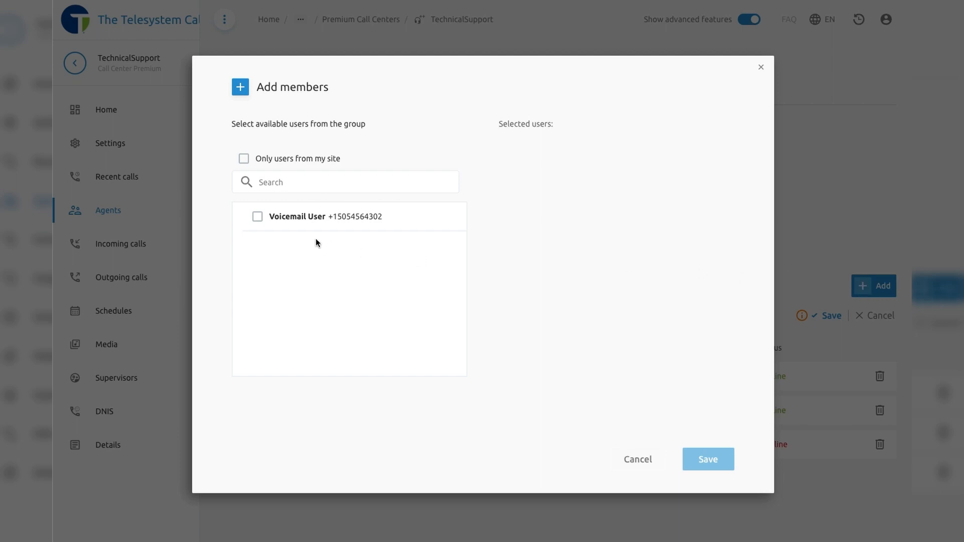
pyautogui.click(257, 217)
pyautogui.click(712, 454)
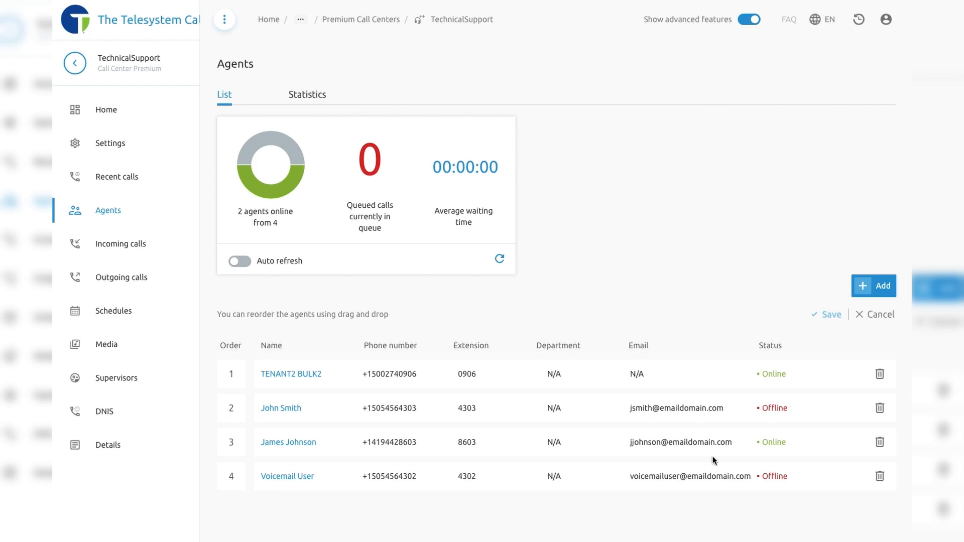
pyautogui.click(879, 477)
pyautogui.click(540, 320)
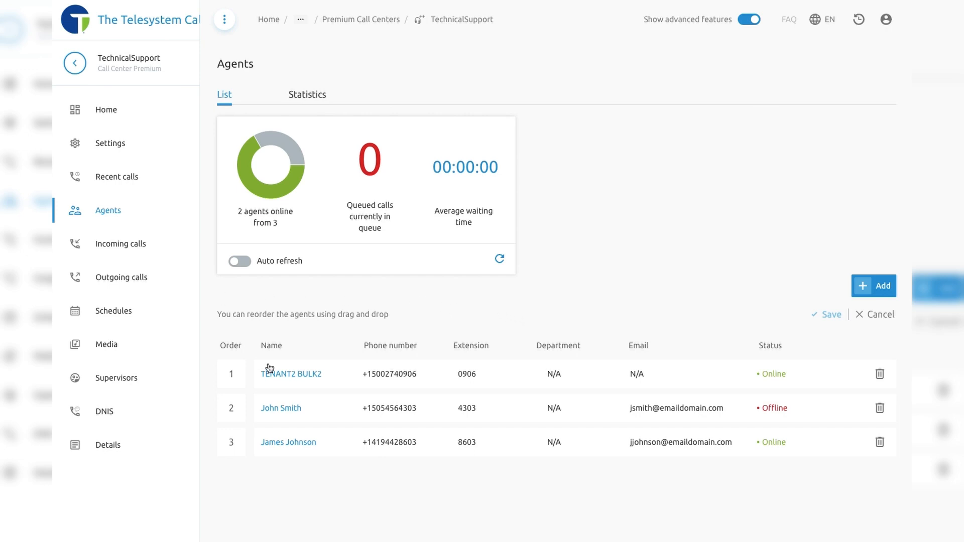
# - Change the third agent's status to Unavailable and close the agent's details without saving
pyautogui.click(284, 442)
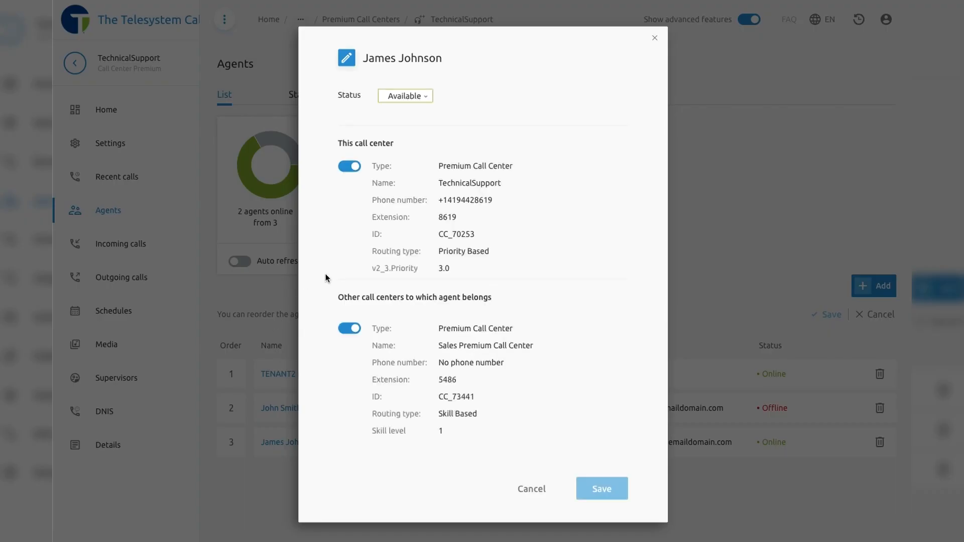
pyautogui.click(427, 98)
pyautogui.click(422, 129)
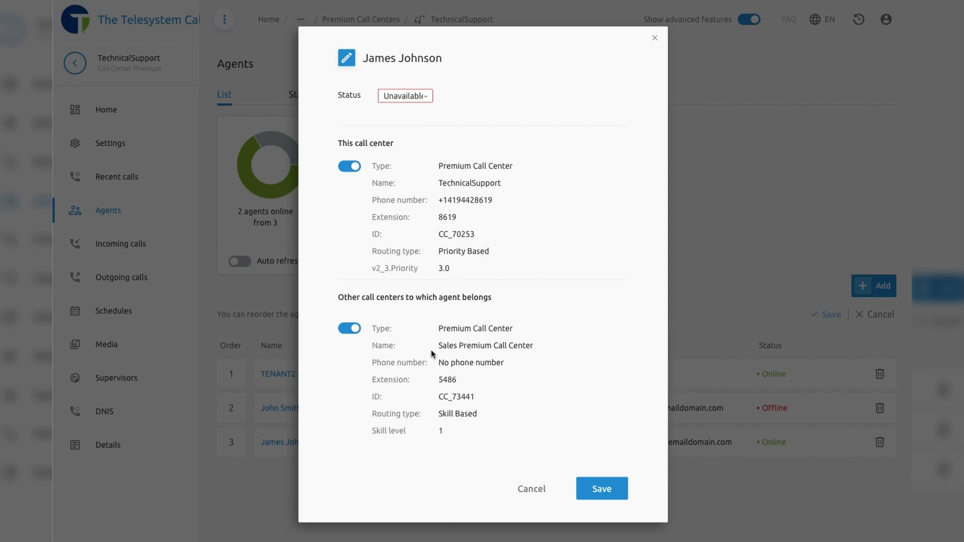
pyautogui.click(655, 38)
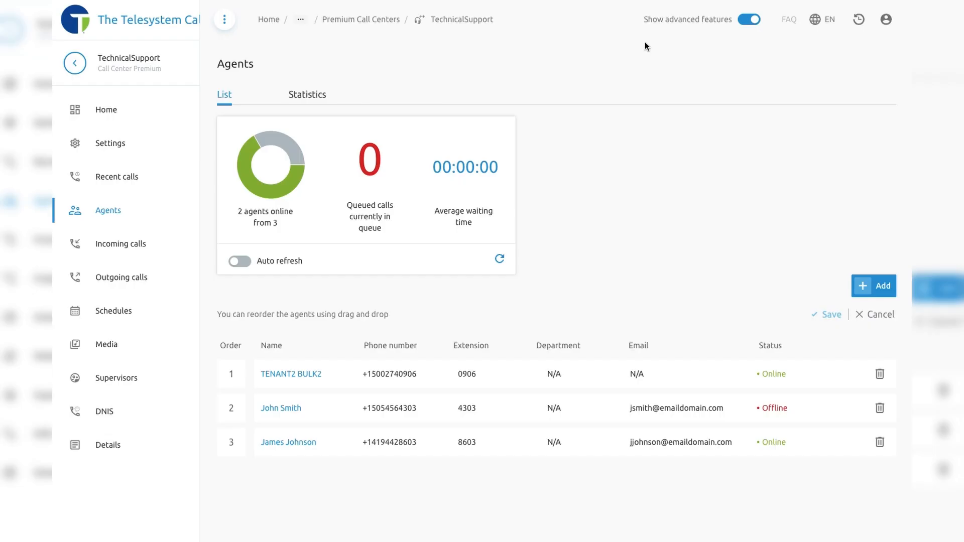
# - View the call statistics of the TechnicalSupport agents
pyautogui.click(324, 100)
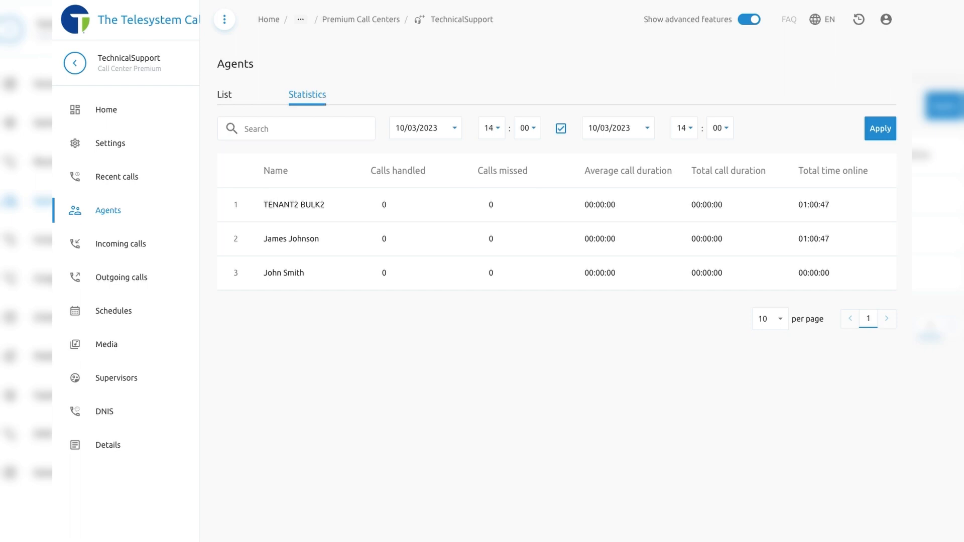
# - Open the TechnicalSupport schedules, force close the call center and reopen it
pyautogui.click(102, 315)
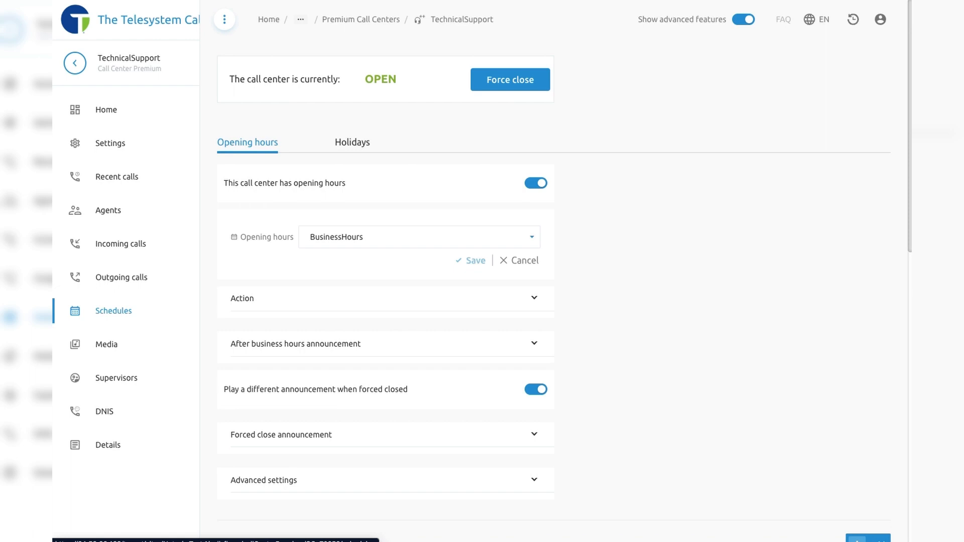
pyautogui.click(498, 86)
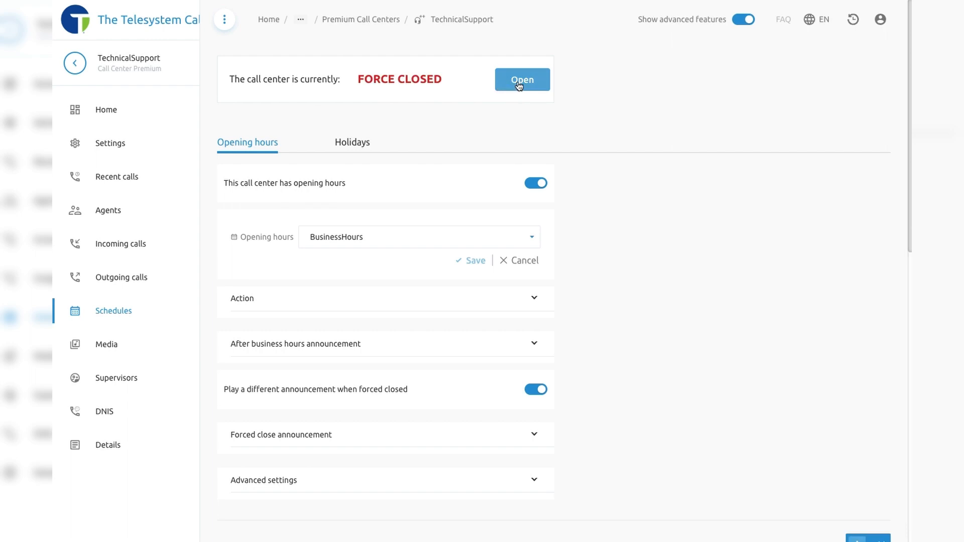
pyautogui.click(520, 86)
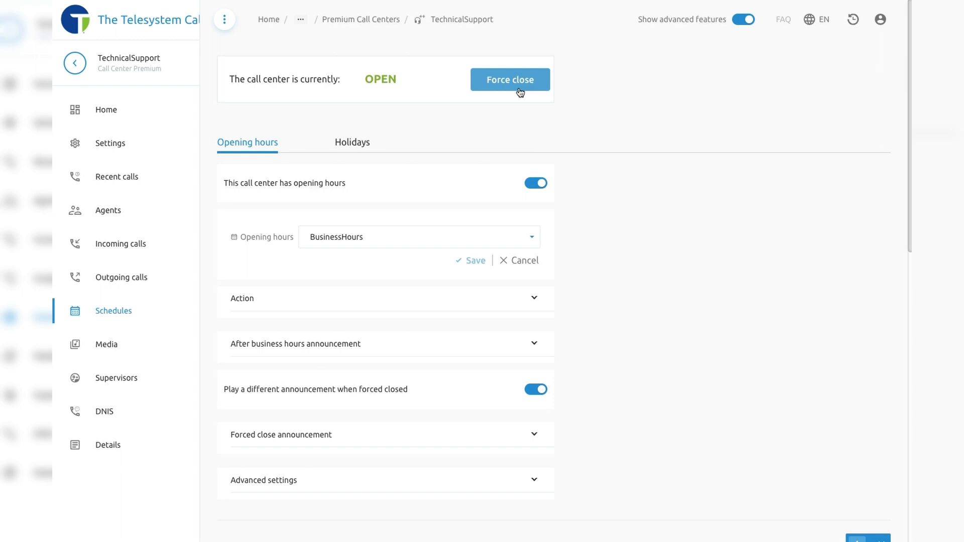
# - Review the available opening hours schedules, set the after-hours action to transfer to the suggested phone number, and save it
pyautogui.click(517, 245)
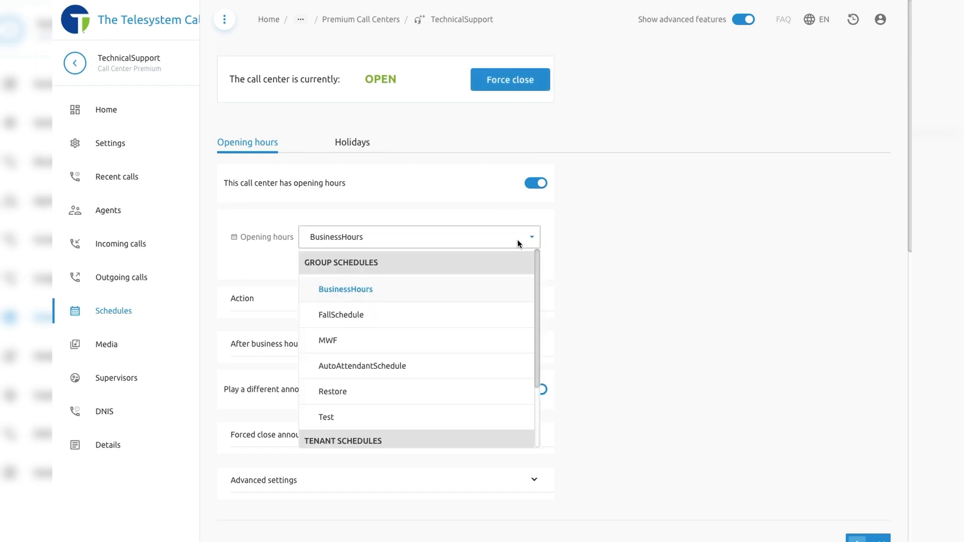
pyautogui.click(519, 244)
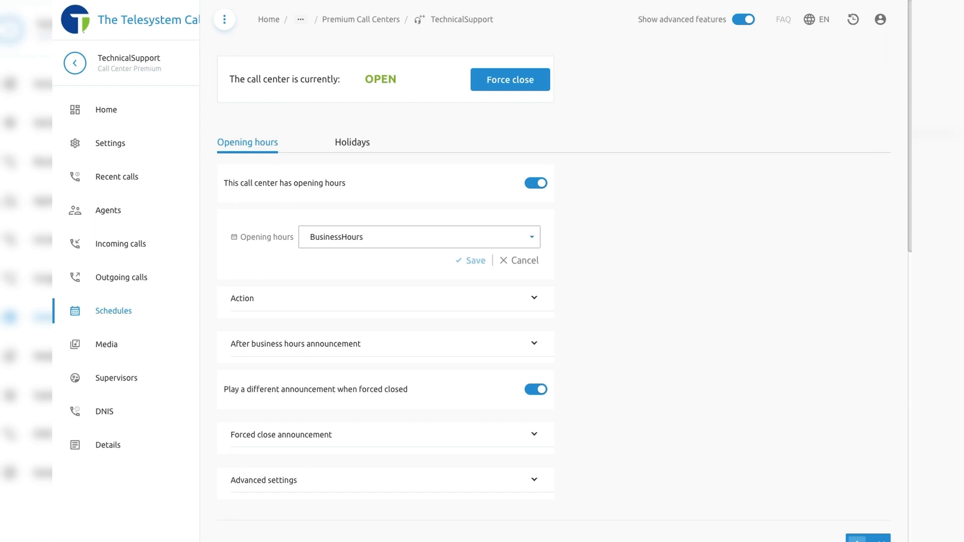
pyautogui.click(536, 299)
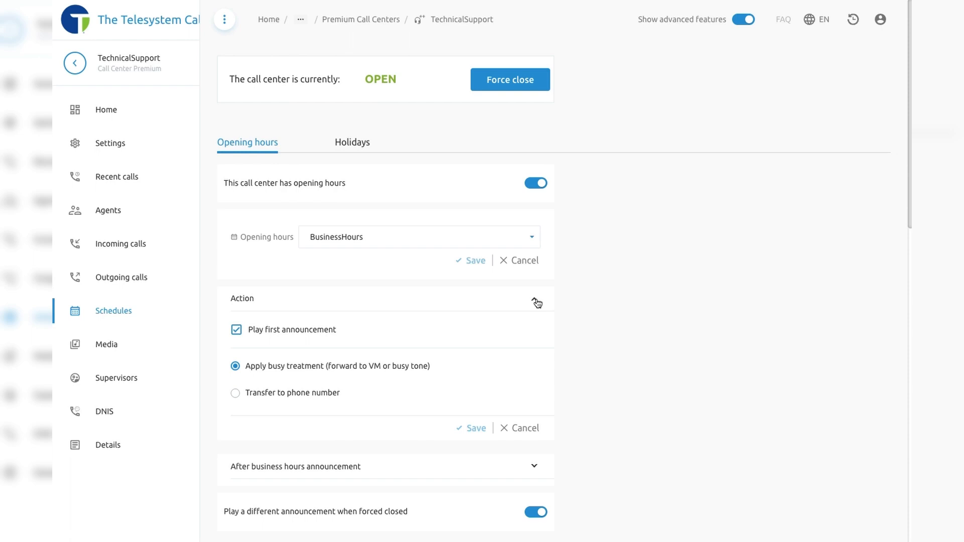
pyautogui.click(317, 398)
pyautogui.click(431, 394)
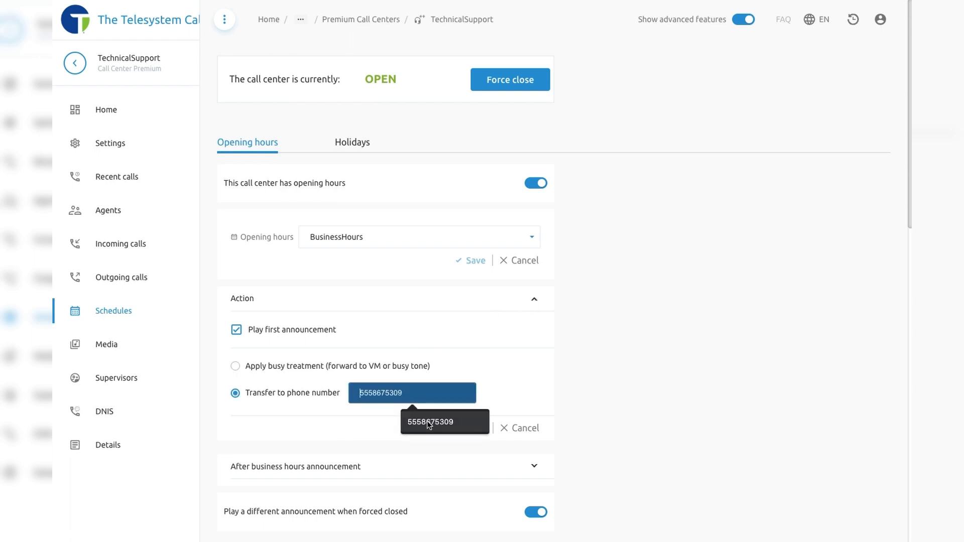
pyautogui.click(427, 421)
pyautogui.click(482, 428)
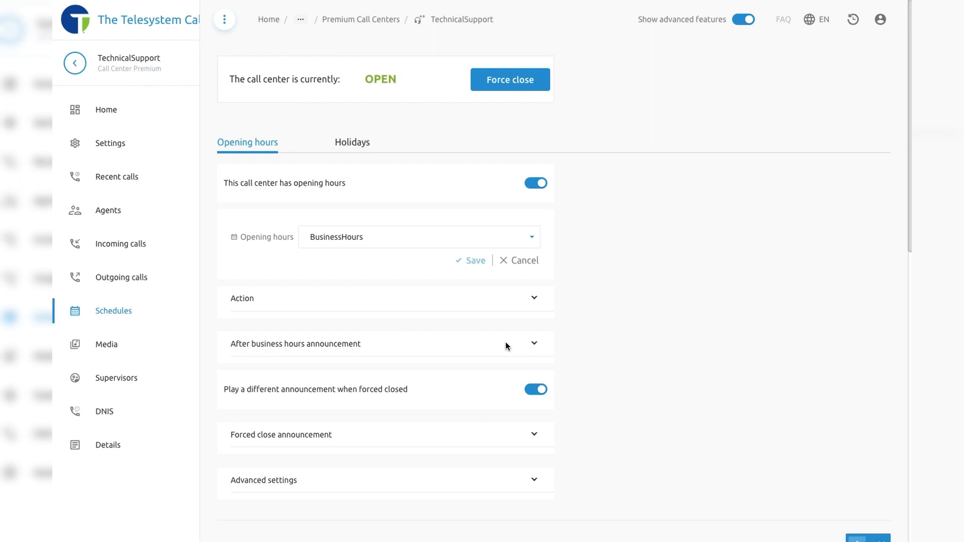
# - Examine the media options for the after business hours announcement and the forced close announcement
pyautogui.click(534, 344)
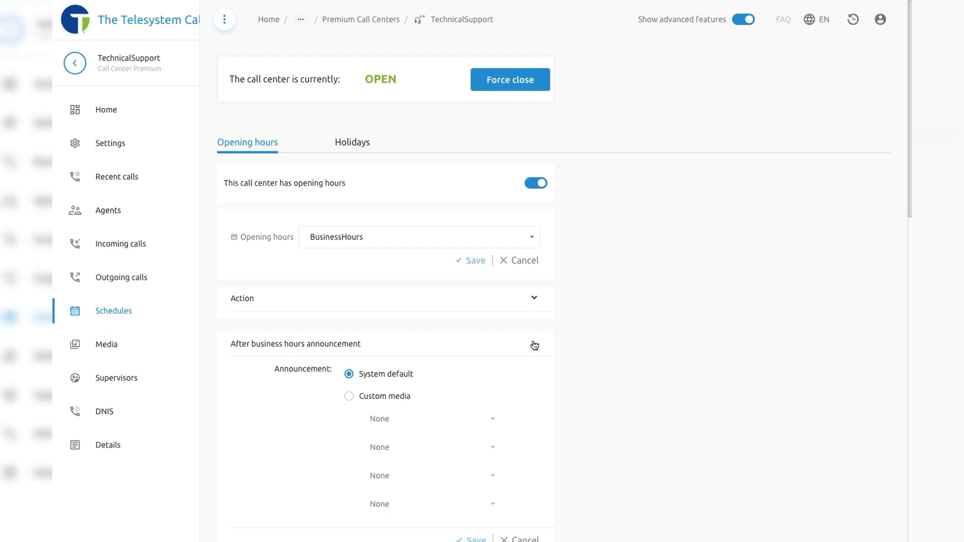
pyautogui.scroll(-1, 534, 346)
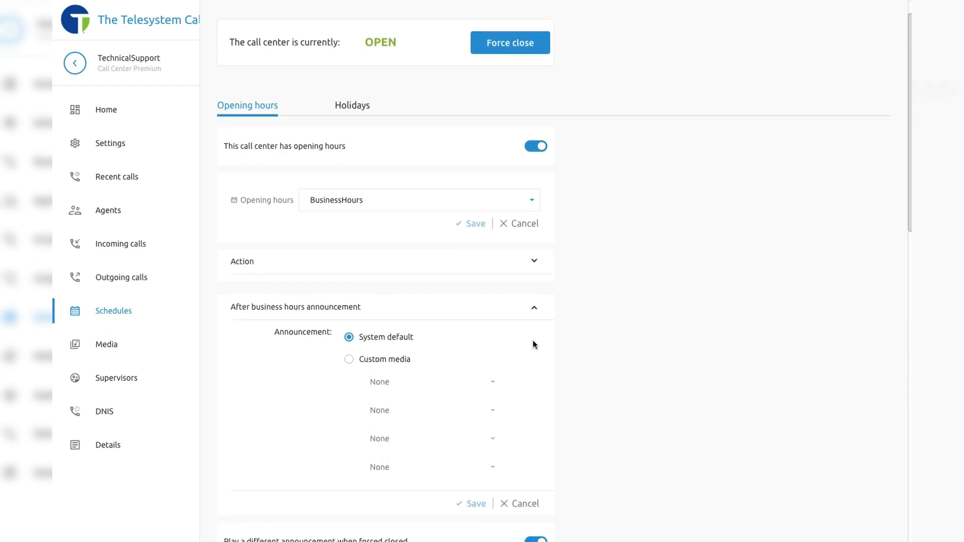
pyautogui.scroll(-1, 533, 341)
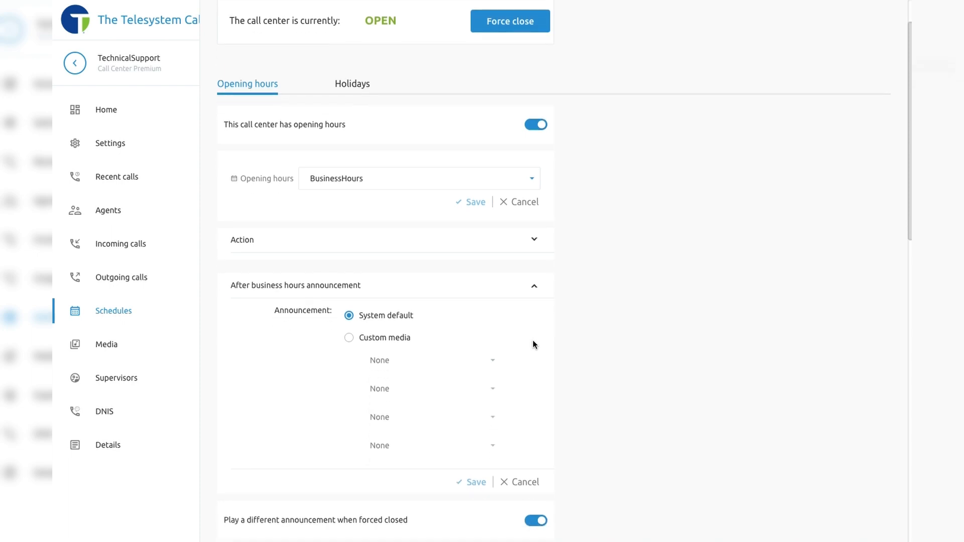
pyautogui.click(537, 288)
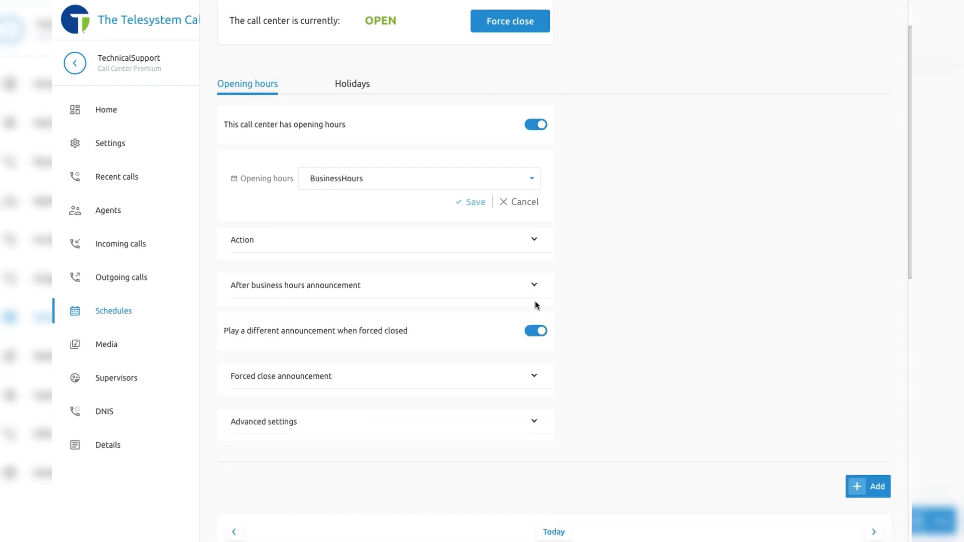
pyautogui.scroll(-1, 535, 302)
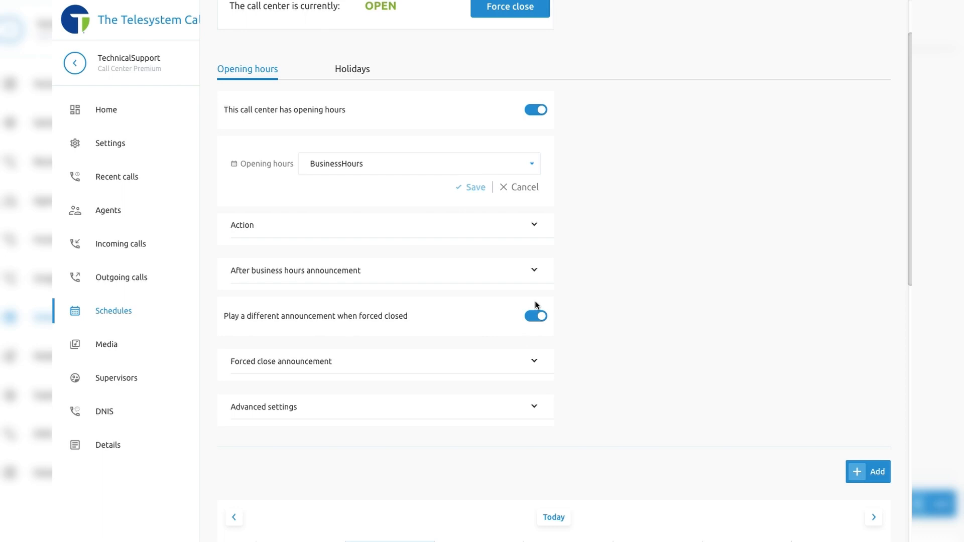
pyautogui.scroll(-2, 536, 305)
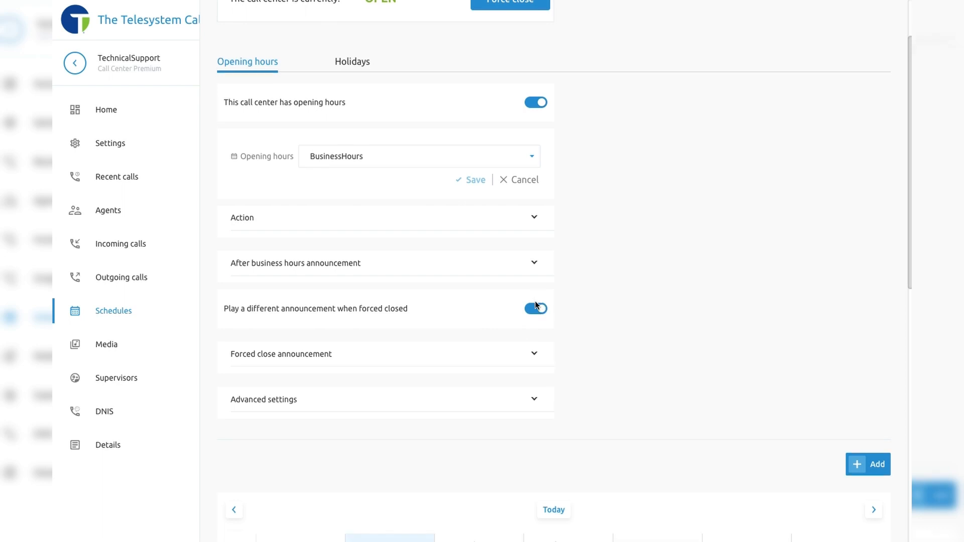
pyautogui.click(533, 325)
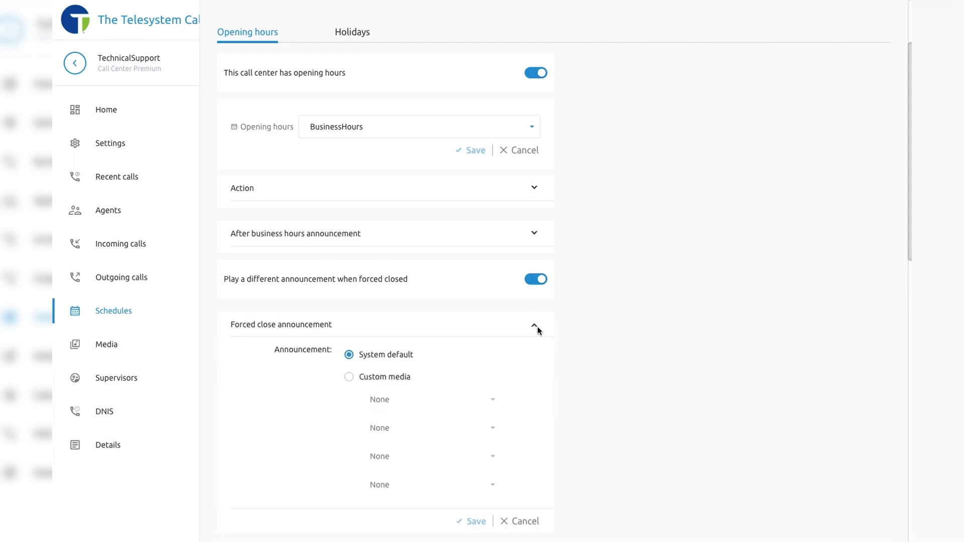
pyautogui.click(536, 328)
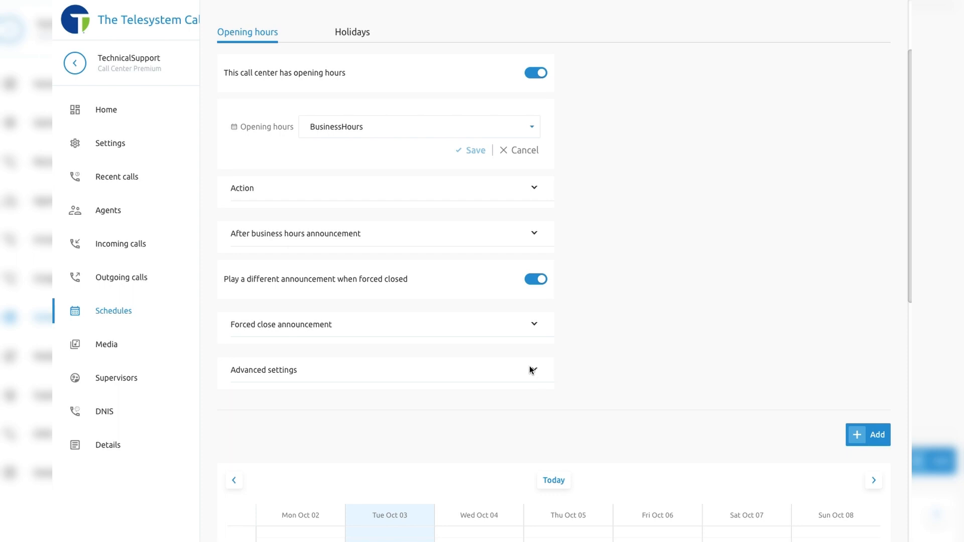
# - Examine the advanced schedule settings for night service override and the weekly opening hours calendar
pyautogui.click(534, 371)
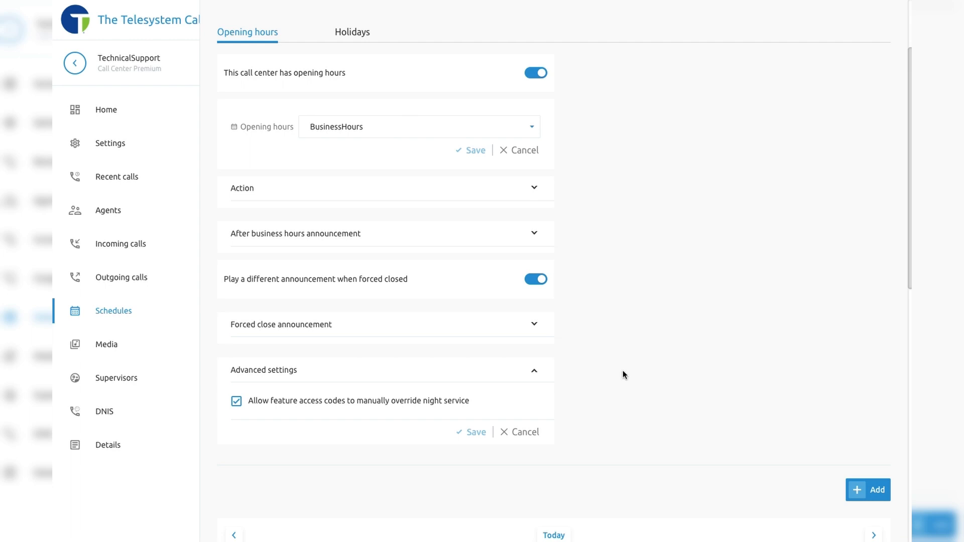
pyautogui.scroll(-10, 623, 374)
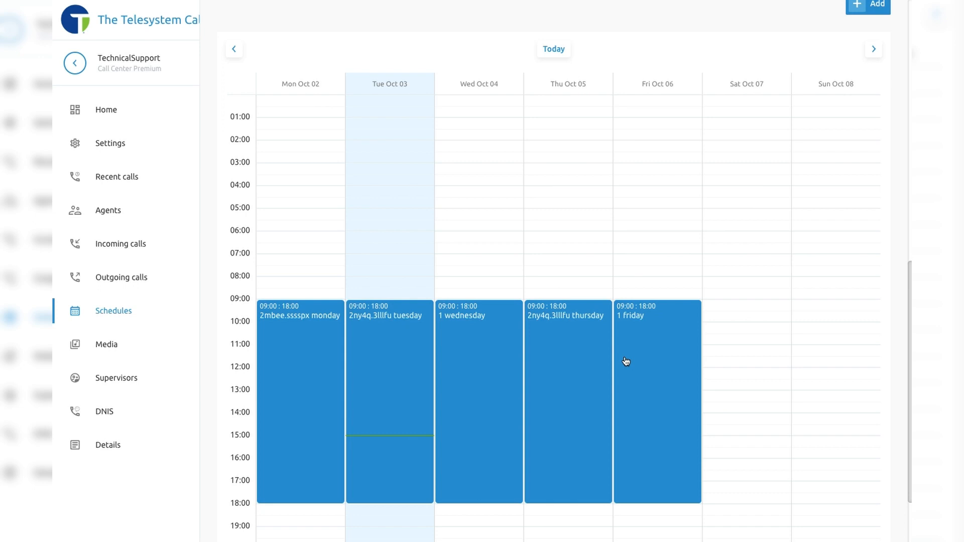
pyautogui.scroll(3, 626, 362)
pyautogui.scroll(-5, 626, 362)
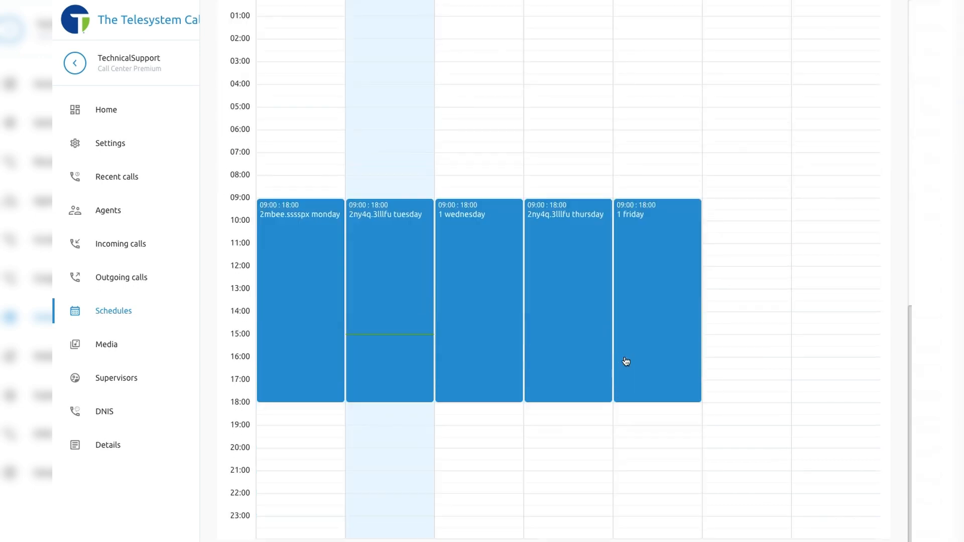
# - Examine the call center's holiday schedule, including its holiday action, holiday announcement settings and the list of holiday events
pyautogui.scroll(11, 626, 362)
pyautogui.scroll(4, 625, 360)
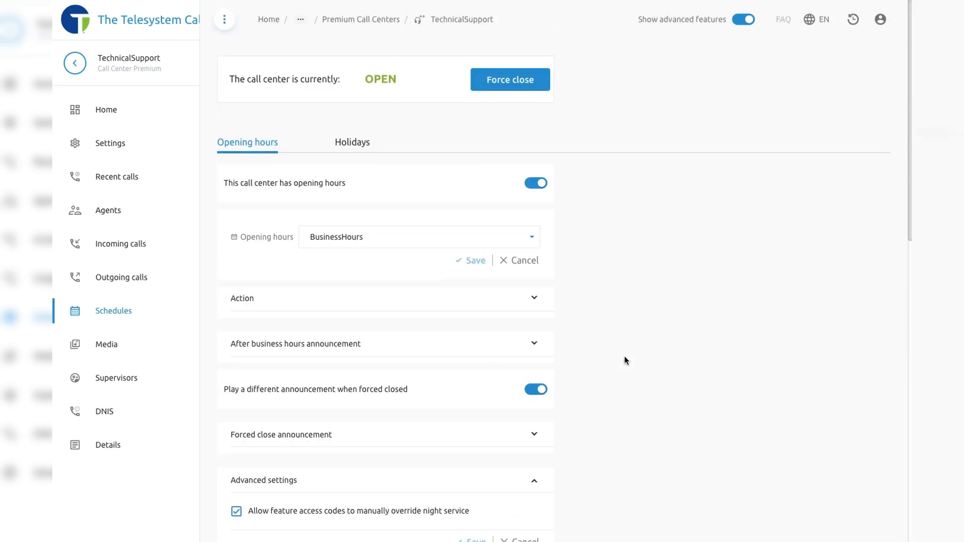
pyautogui.click(361, 148)
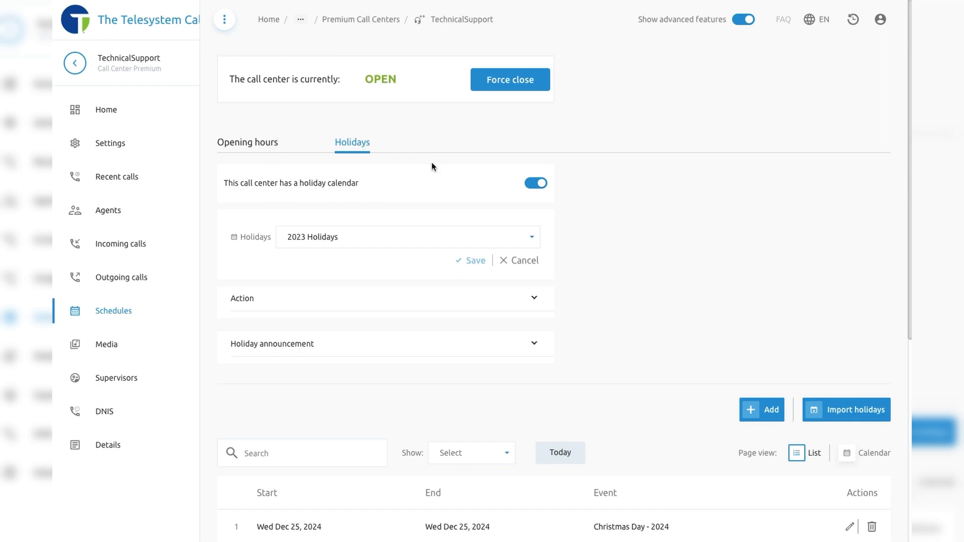
pyautogui.scroll(-1, 490, 237)
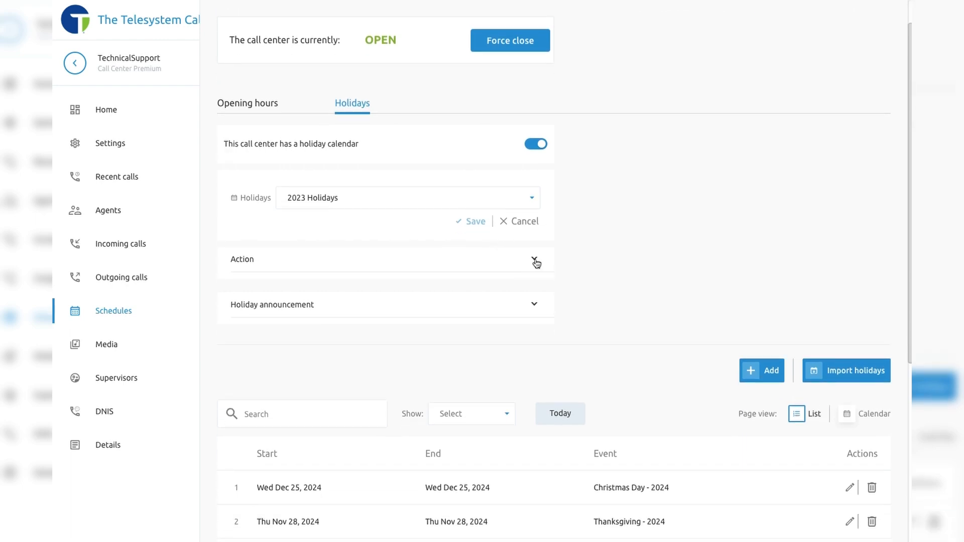
pyautogui.click(535, 260)
pyautogui.scroll(-3, 551, 299)
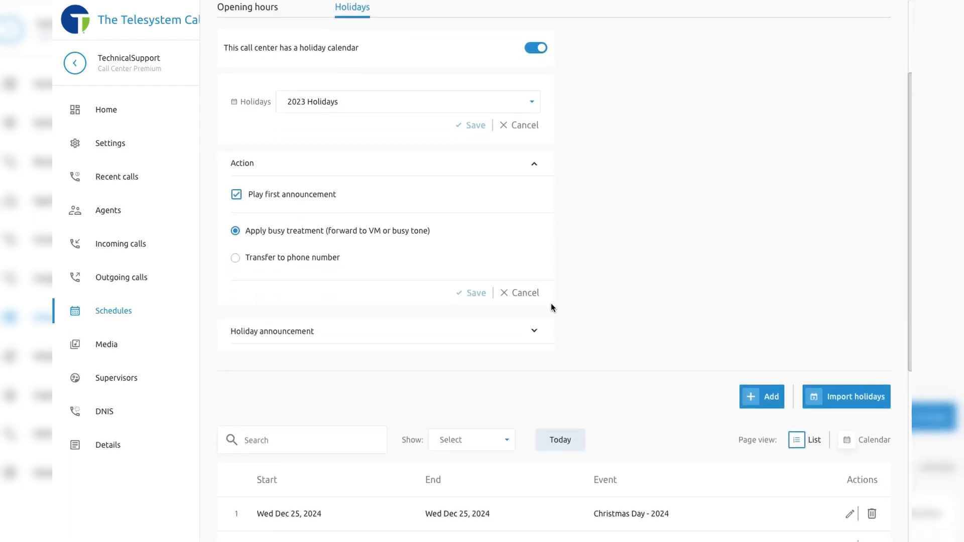
pyautogui.click(536, 319)
pyautogui.scroll(-10, 572, 292)
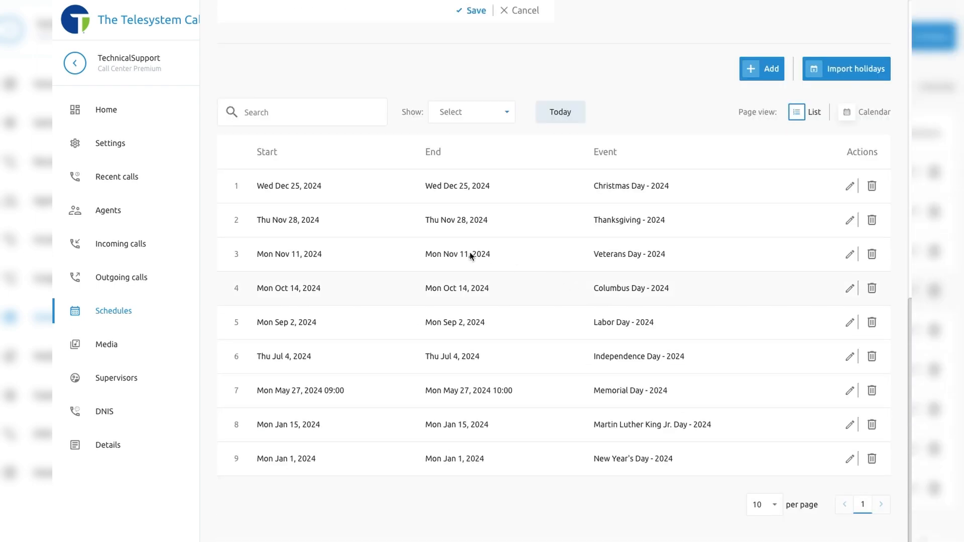
# - Open the TechnicalSupport media settings and review the entrance message options without changing them
pyautogui.click(126, 353)
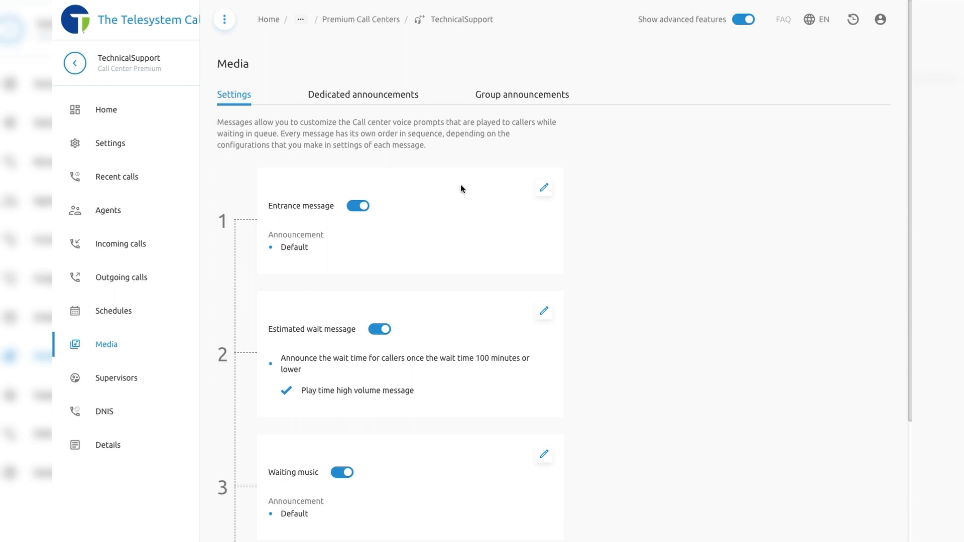
pyautogui.click(542, 187)
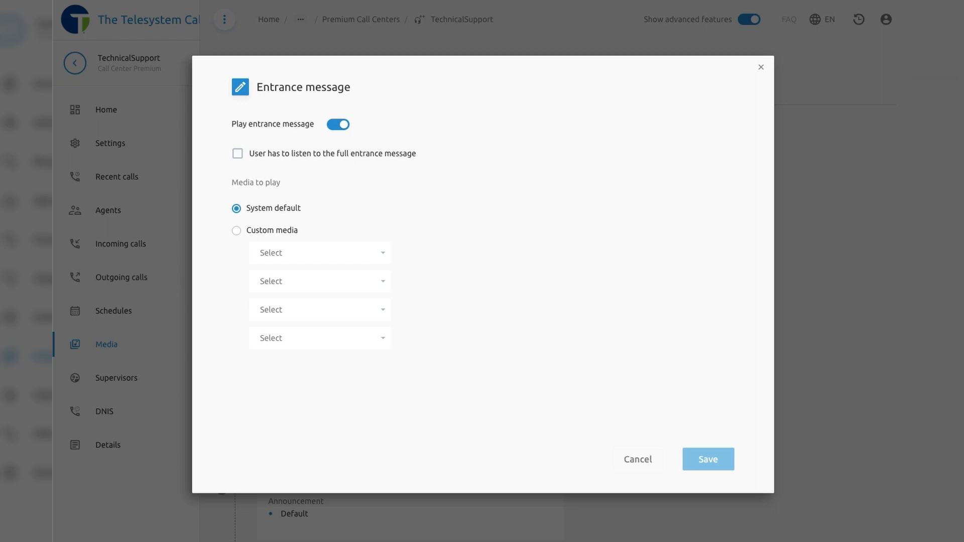
pyautogui.click(761, 68)
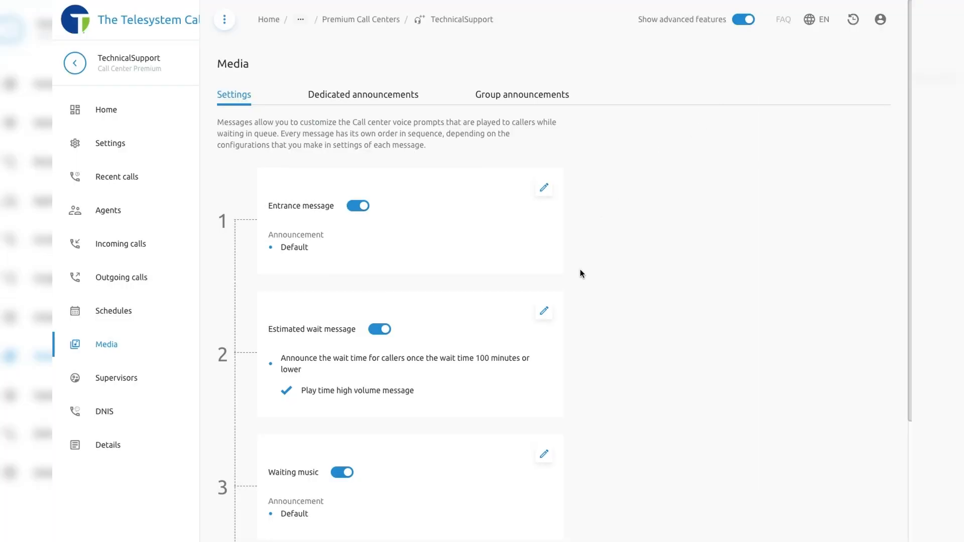
# - Set the estimated wait message to repeat every 120 seconds, announce wait time at 100 minutes or lower with the high volume message, and save
pyautogui.scroll(-2, 577, 292)
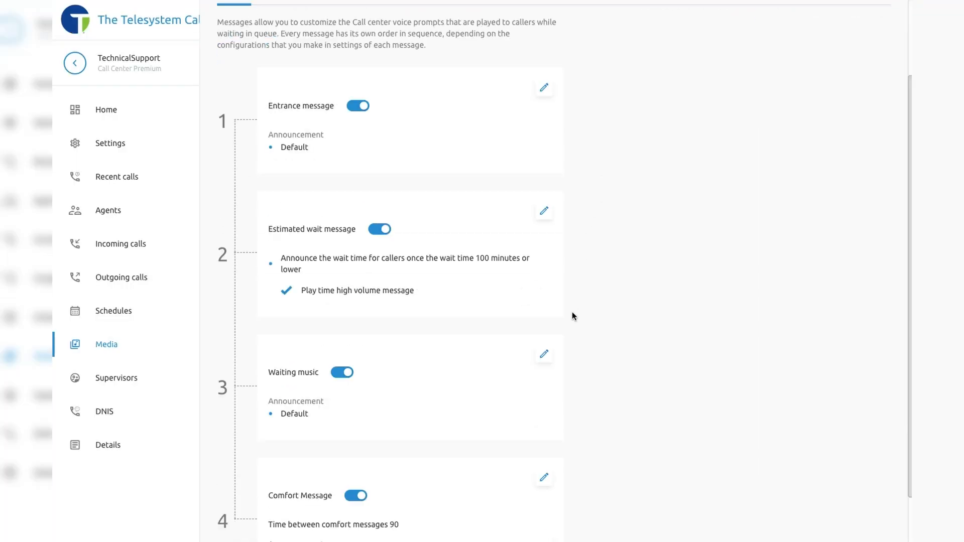
pyautogui.click(542, 213)
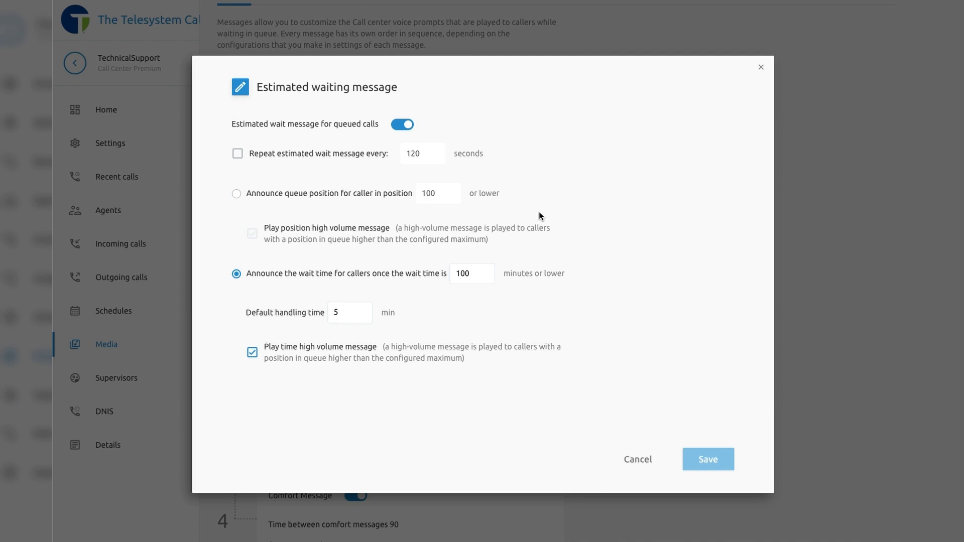
pyautogui.click(358, 158)
pyautogui.click(431, 156)
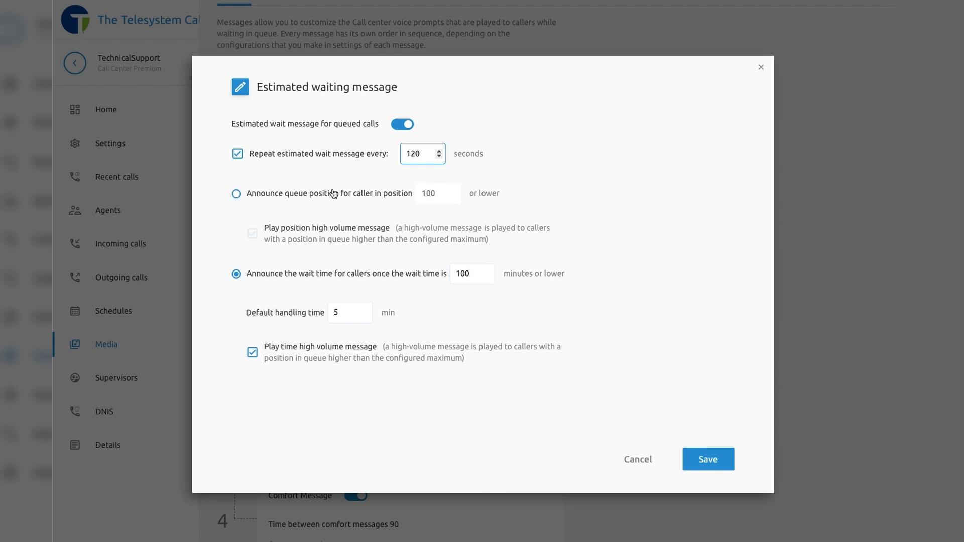
pyautogui.click(295, 195)
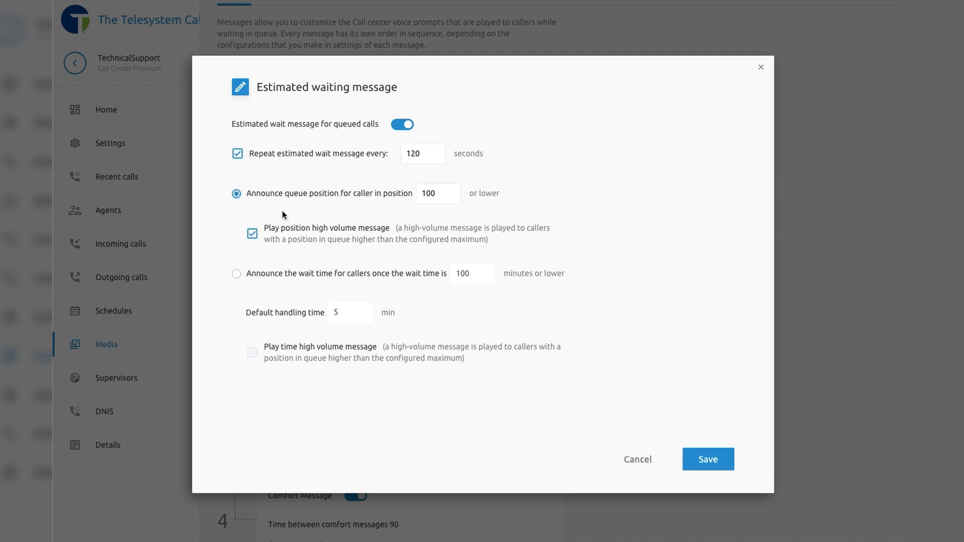
pyautogui.click(263, 274)
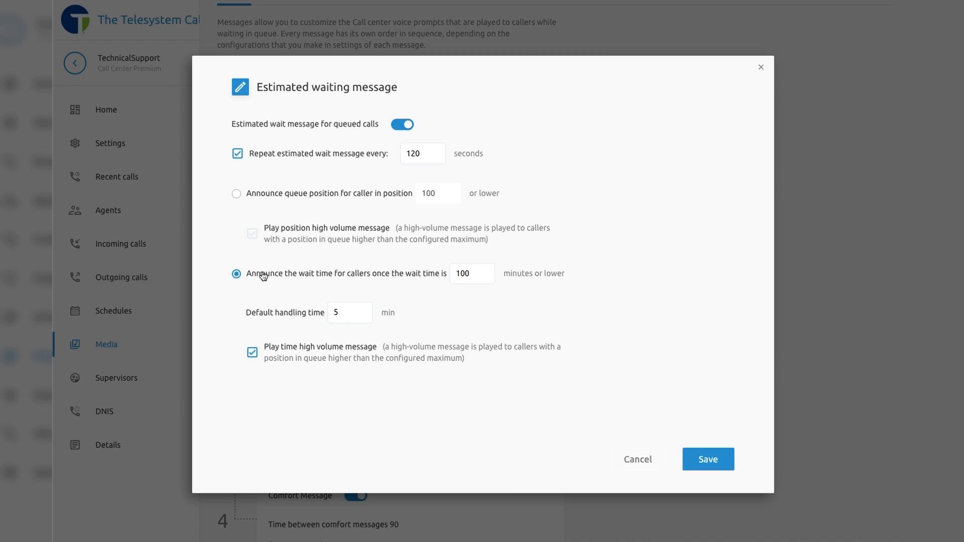
pyautogui.click(252, 353)
pyautogui.click(252, 353)
pyautogui.click(702, 463)
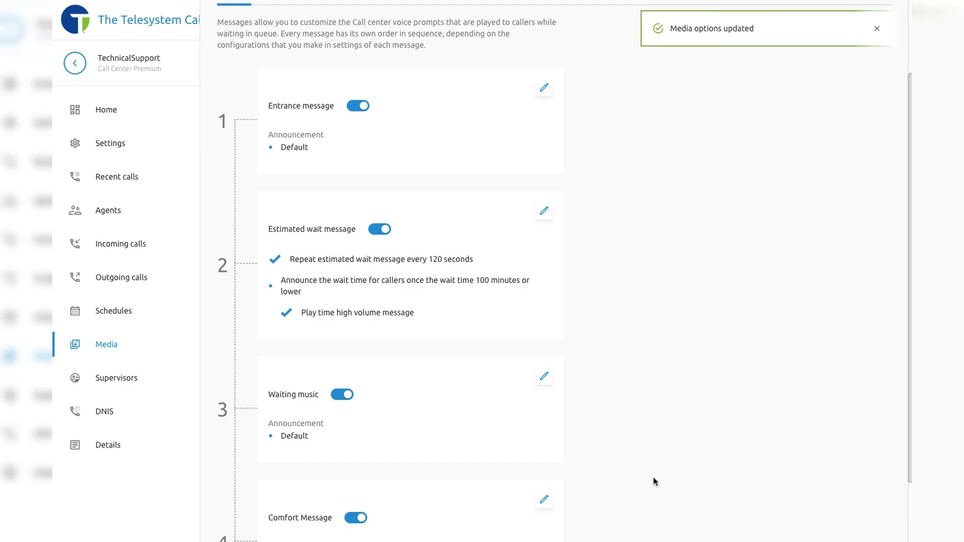
# - Review the options for the waiting music and the periodic comfort message, leaving both as they are
pyautogui.click(544, 378)
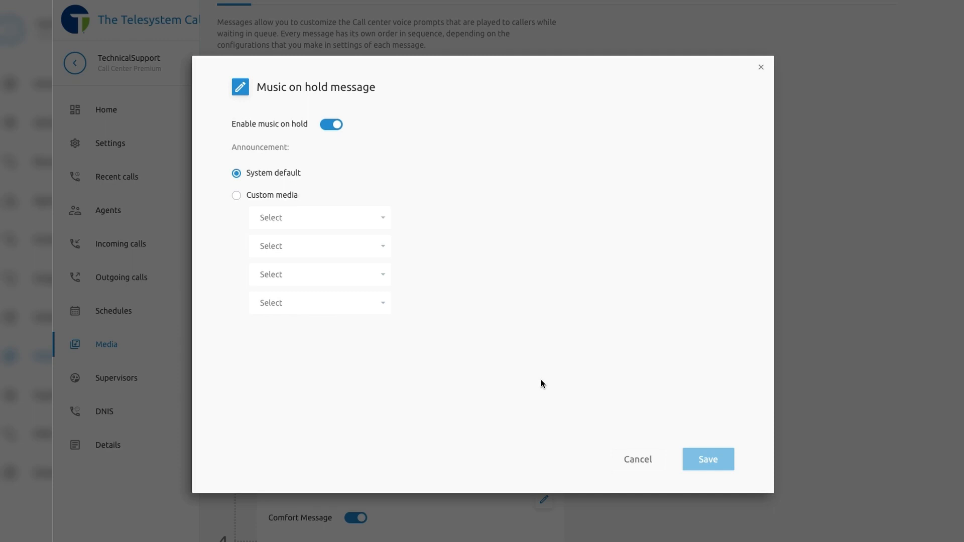
pyautogui.click(639, 460)
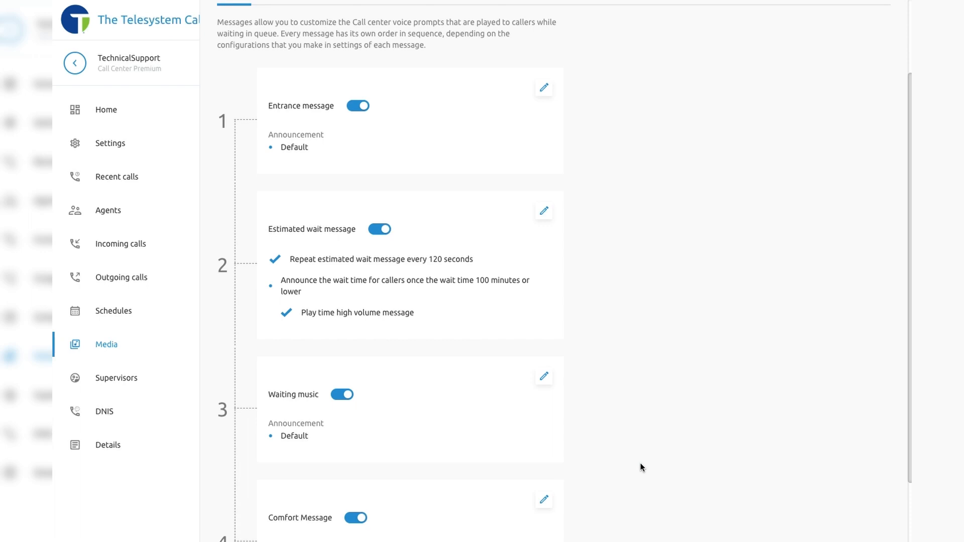
pyautogui.scroll(-2, 499, 412)
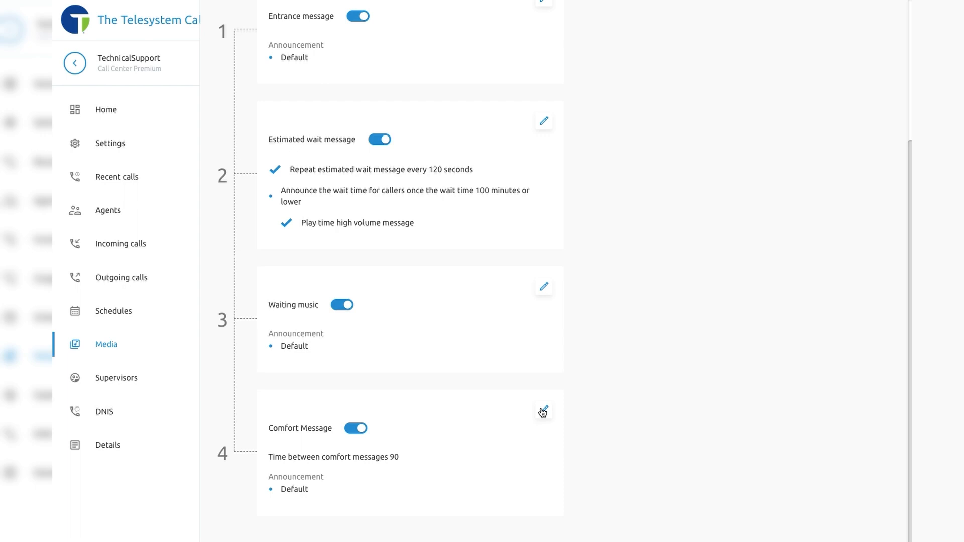
pyautogui.click(544, 410)
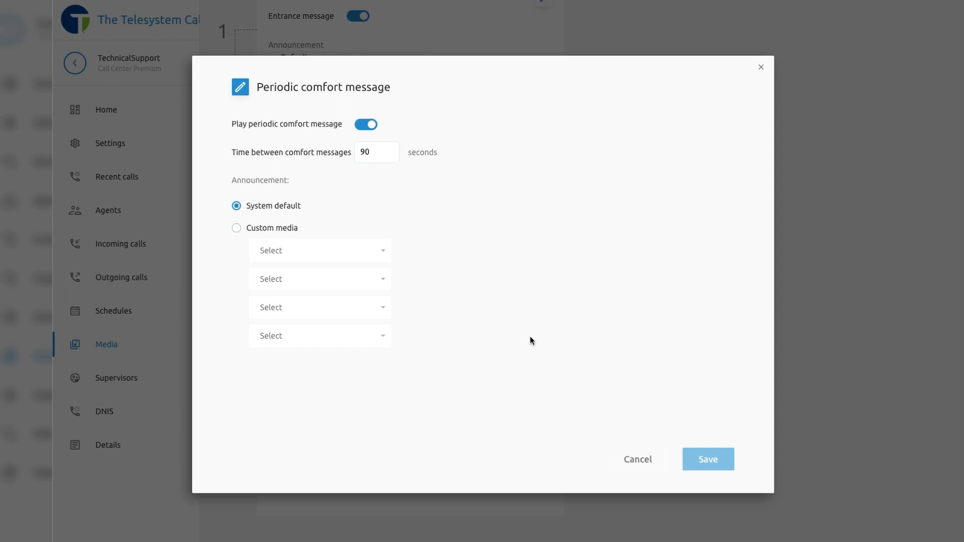
pyautogui.click(635, 460)
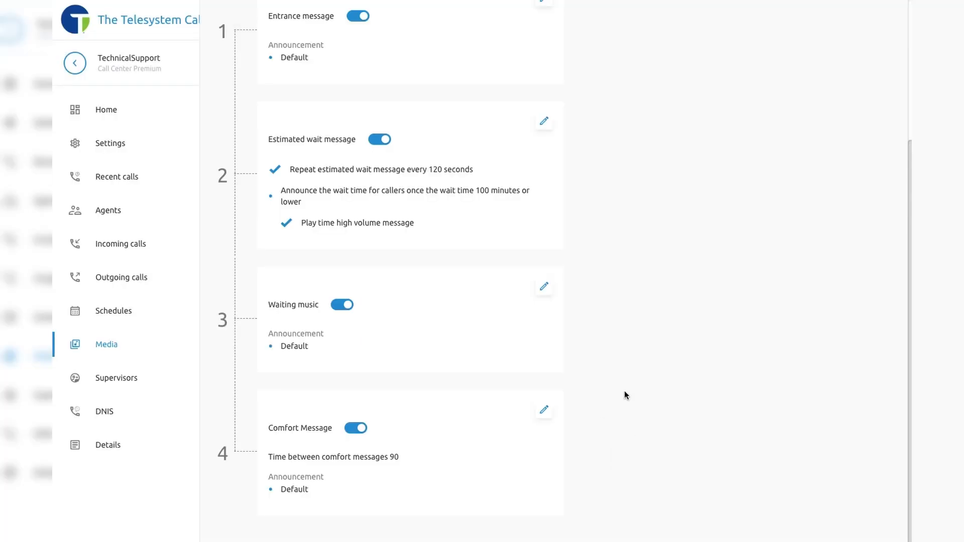
# - Review the dedicated and group announcements, including the options for adding a dedicated announcement and the announcement recorder
pyautogui.scroll(4, 625, 381)
pyautogui.click(390, 104)
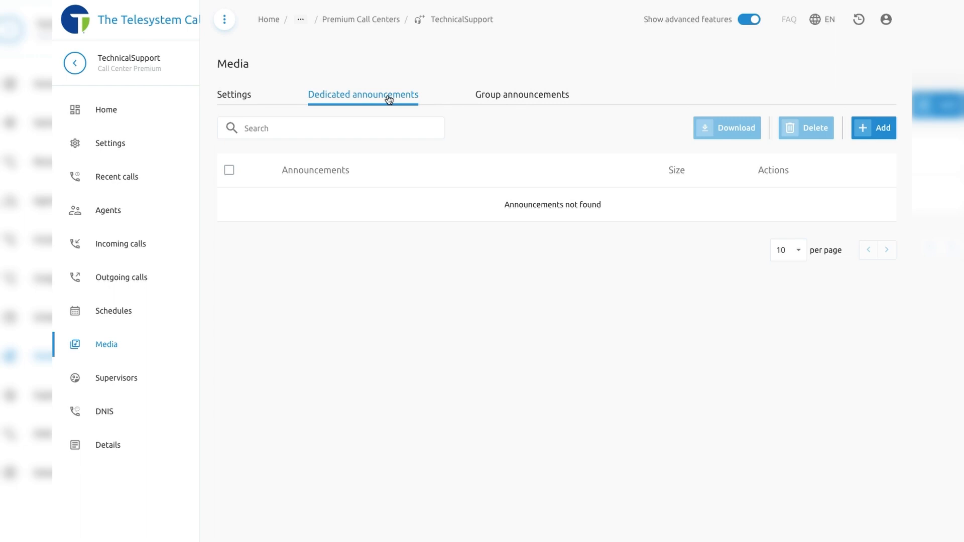
pyautogui.click(498, 95)
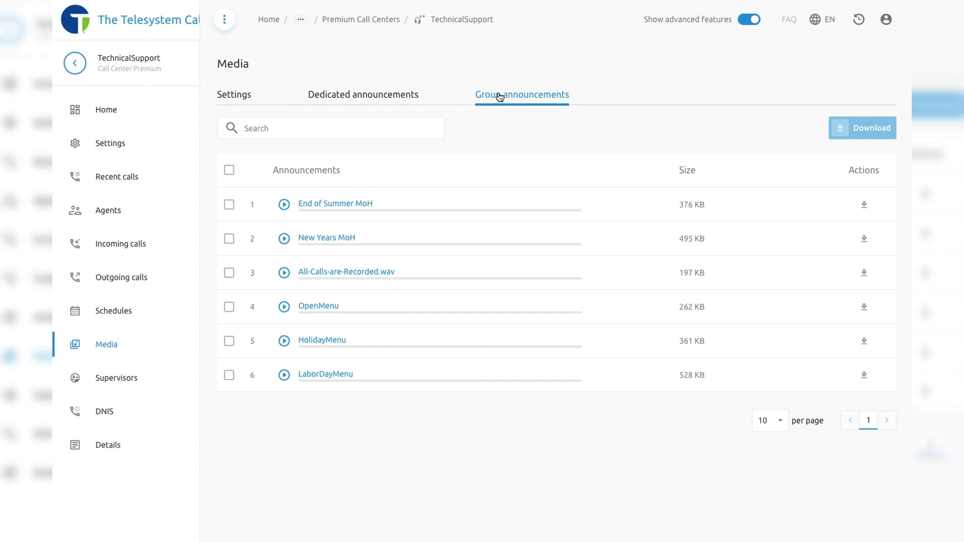
pyautogui.click(384, 95)
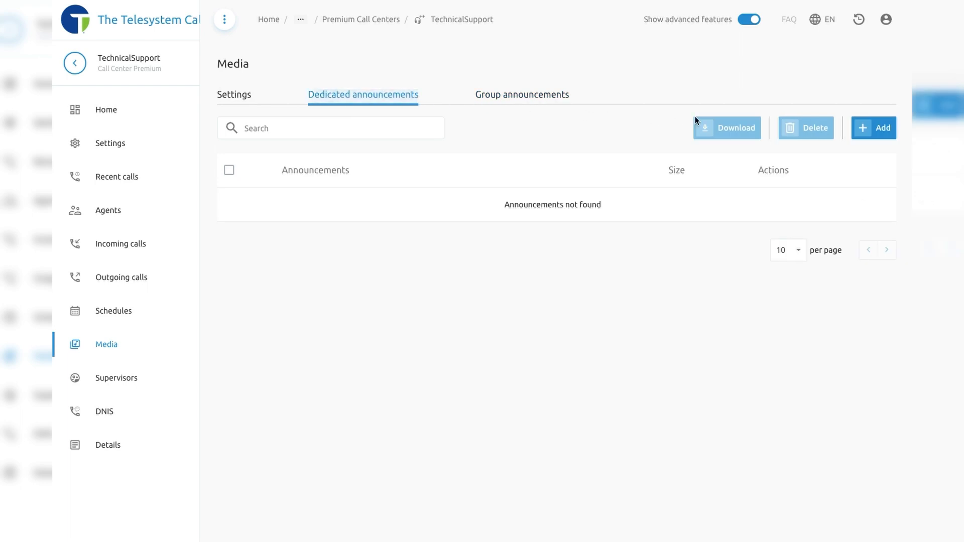
pyautogui.click(871, 129)
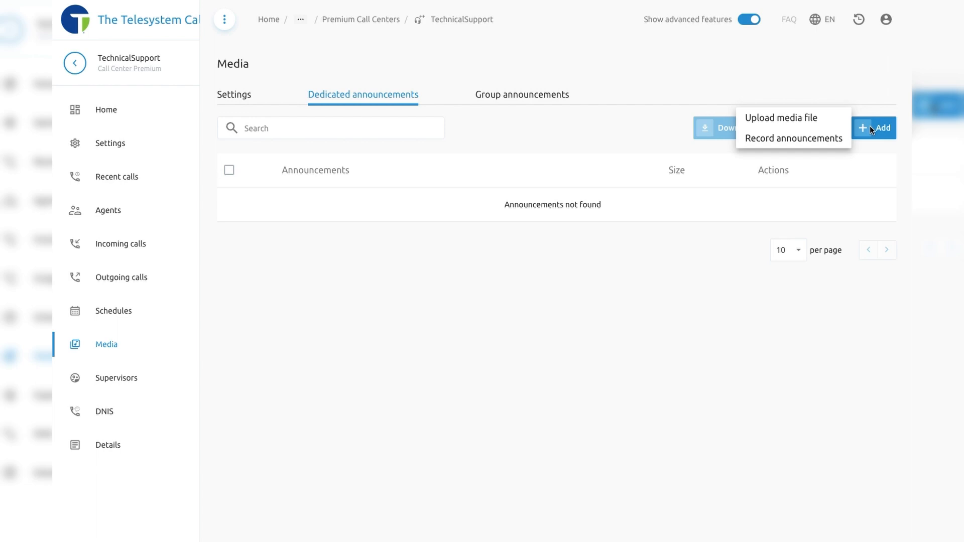
pyautogui.click(833, 138)
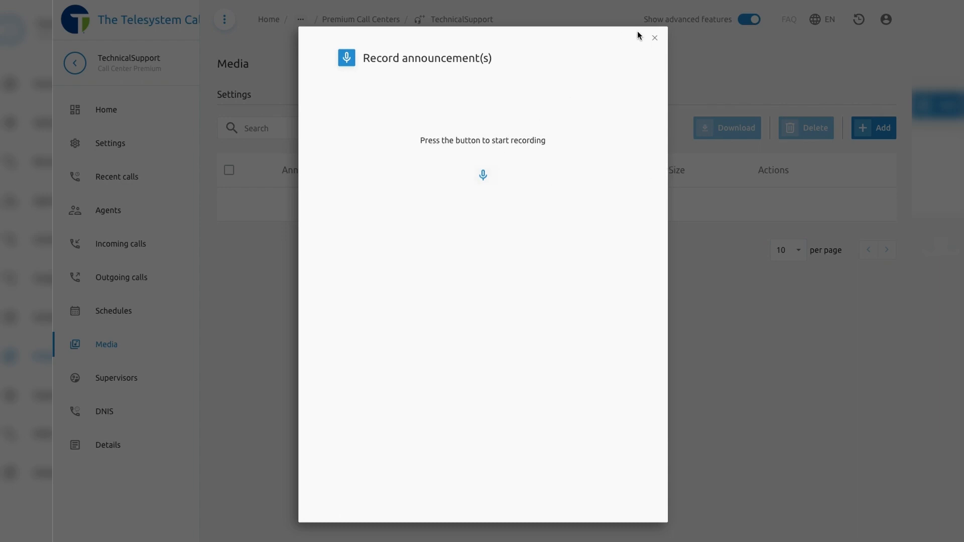
pyautogui.click(655, 38)
pyautogui.click(565, 100)
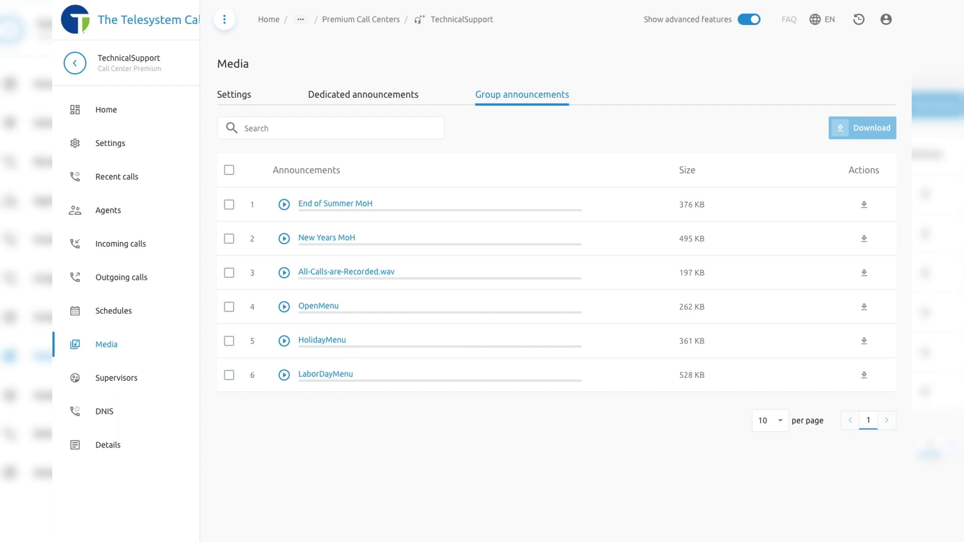
# - Add the user listed between TEST 1 TEST 1 and TEST 4 TEST 4 as a supervisor, and assign agent TENANT2 BULK2 to them
pyautogui.click(124, 379)
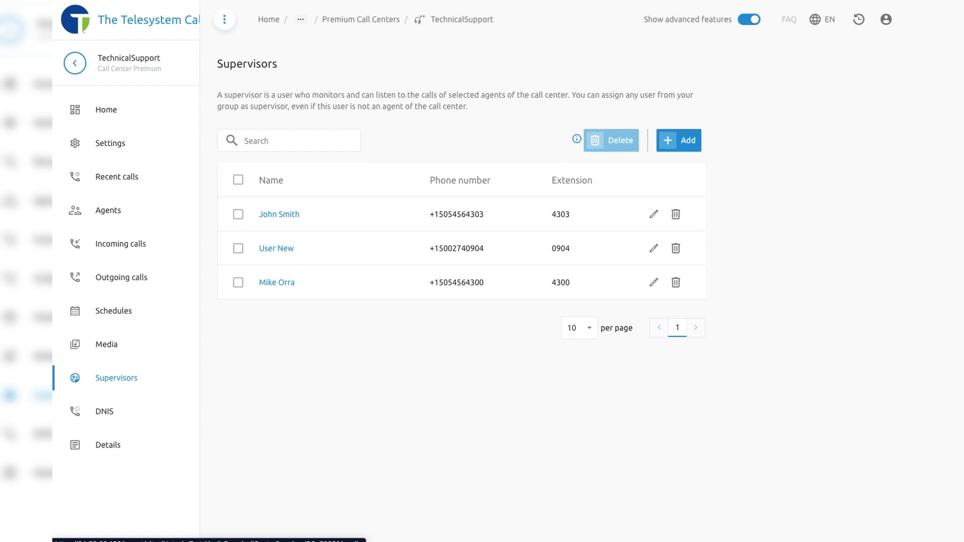
pyautogui.click(679, 145)
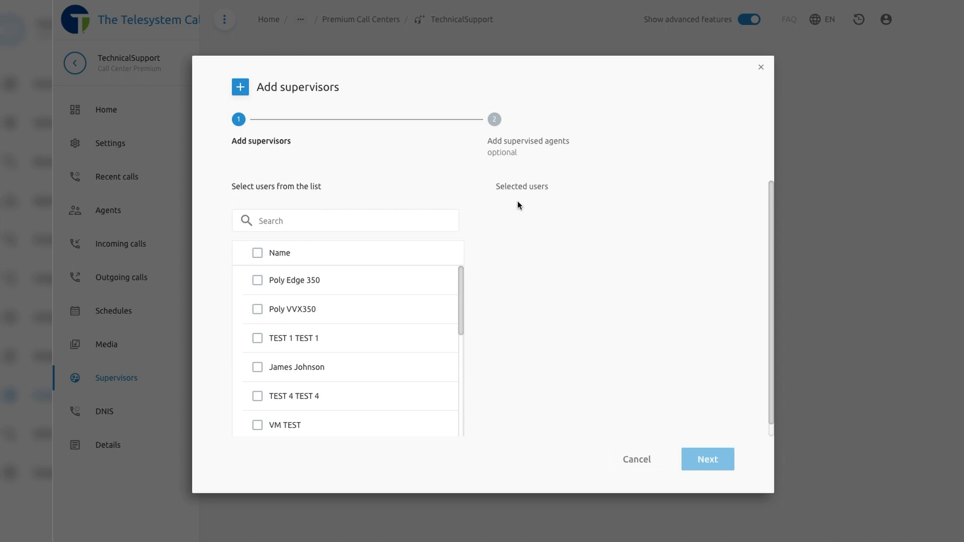
pyautogui.click(258, 367)
pyautogui.click(709, 459)
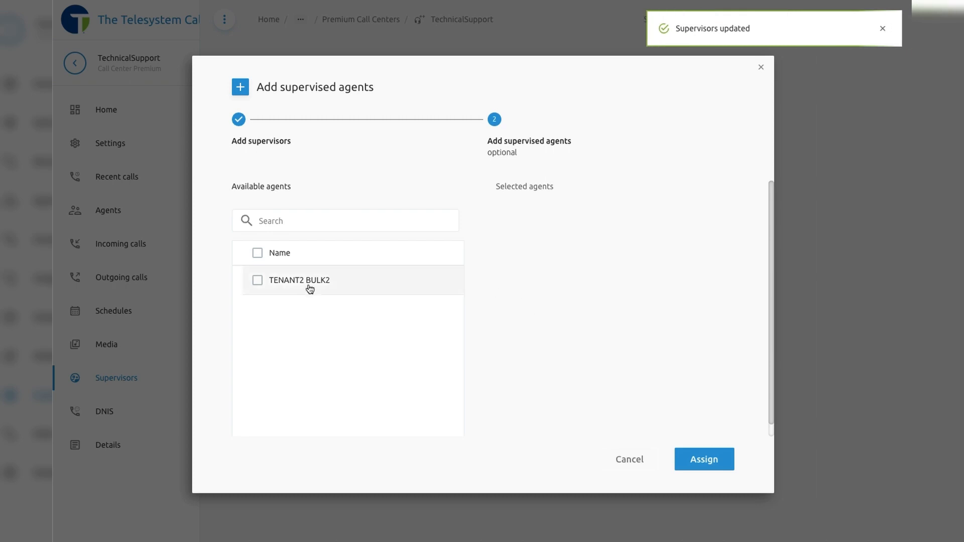
pyautogui.click(258, 280)
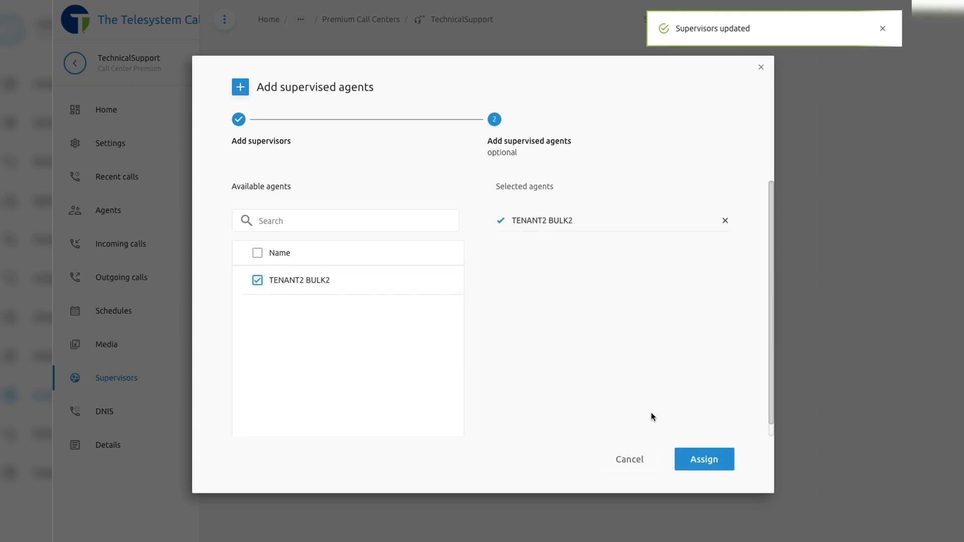
pyautogui.click(720, 462)
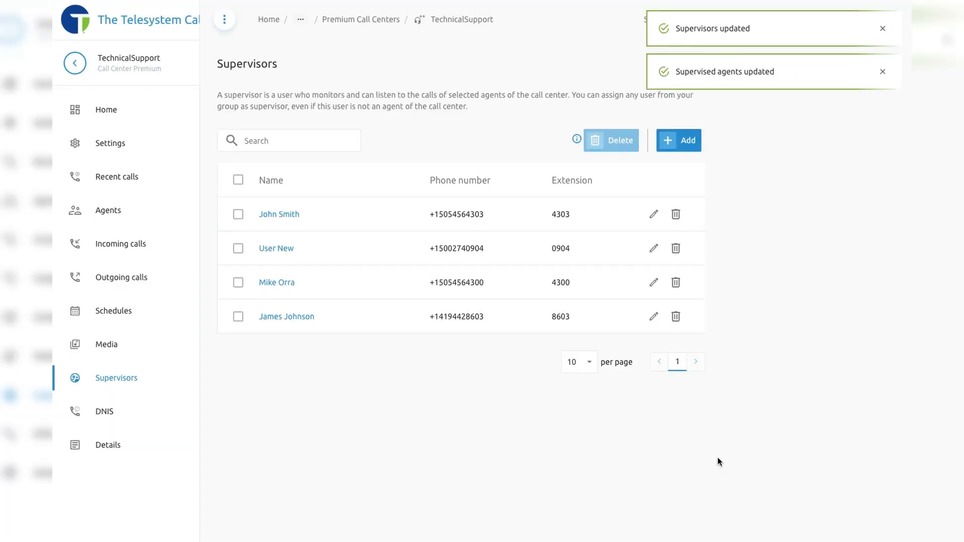
# - Examine the call center's DNIS overview with its display settings and priority promotion settings
pyautogui.click(97, 413)
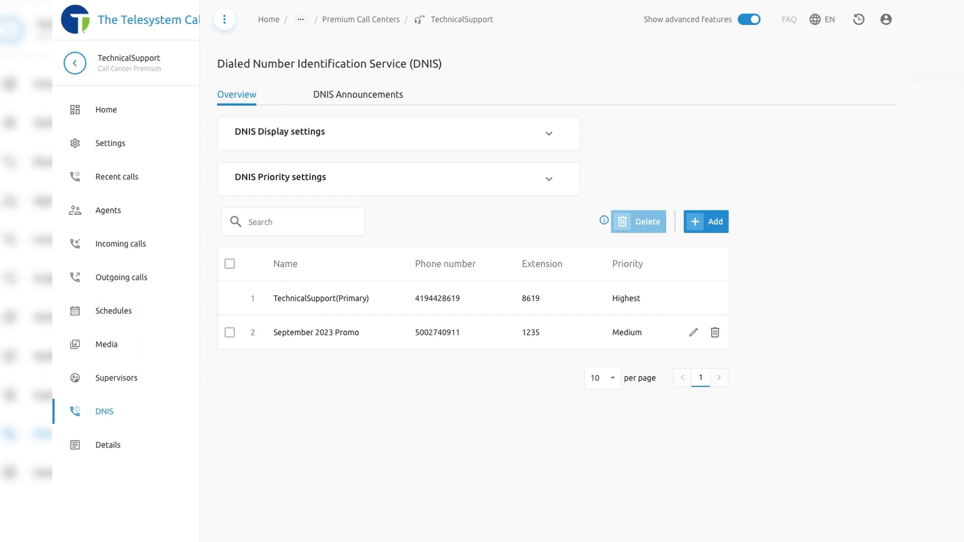
pyautogui.click(496, 146)
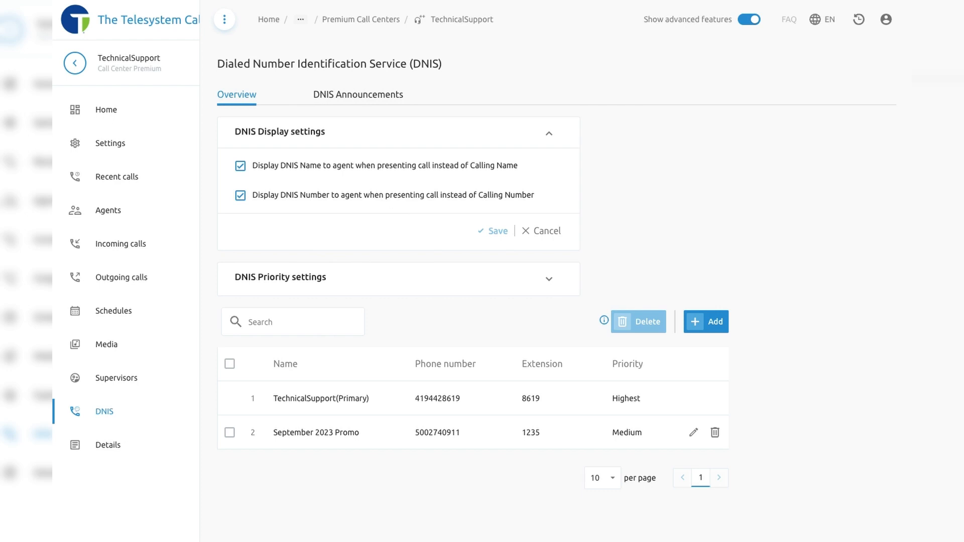
pyautogui.click(498, 286)
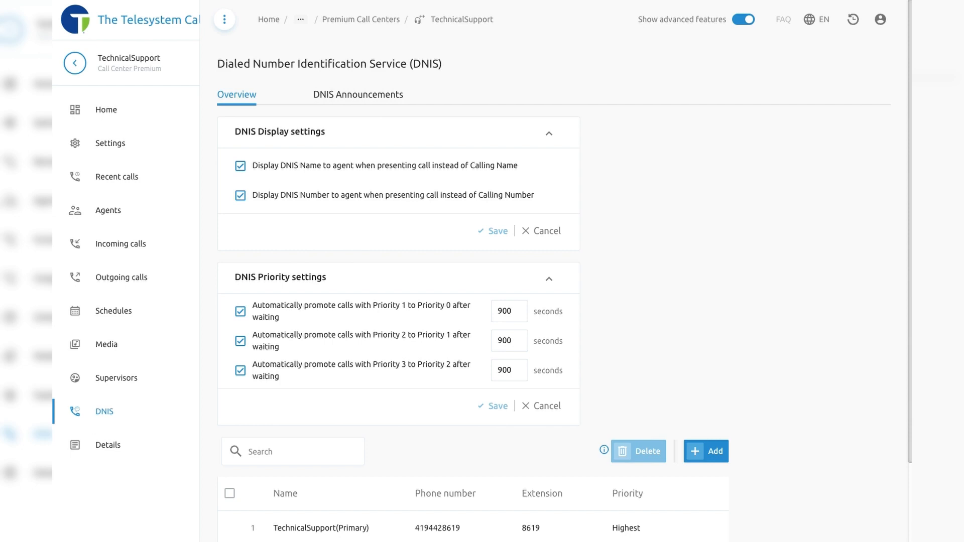
# - Review the September 2023 Promo DNIS entry's settings without changing them, and view its DNIS announcement settings
pyautogui.scroll(-2, 552, 301)
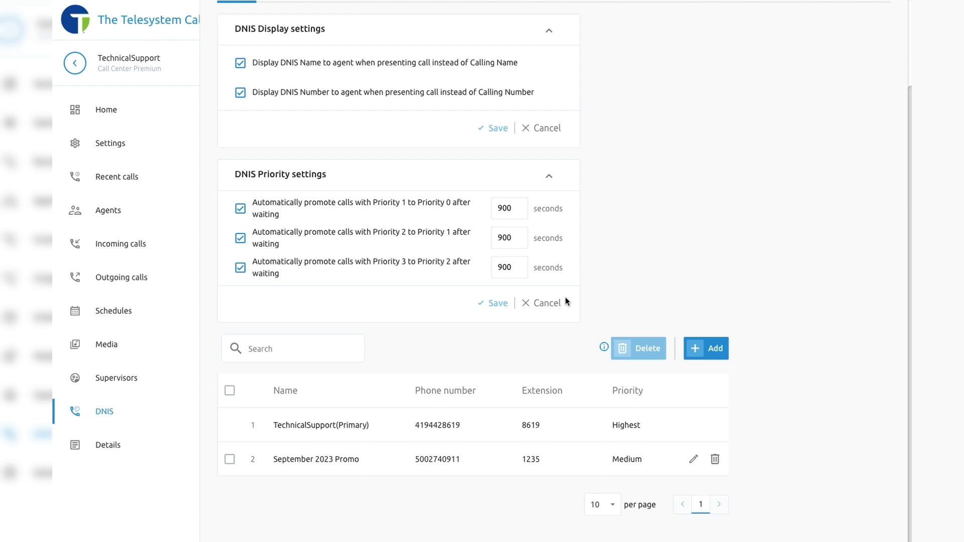
pyautogui.click(694, 459)
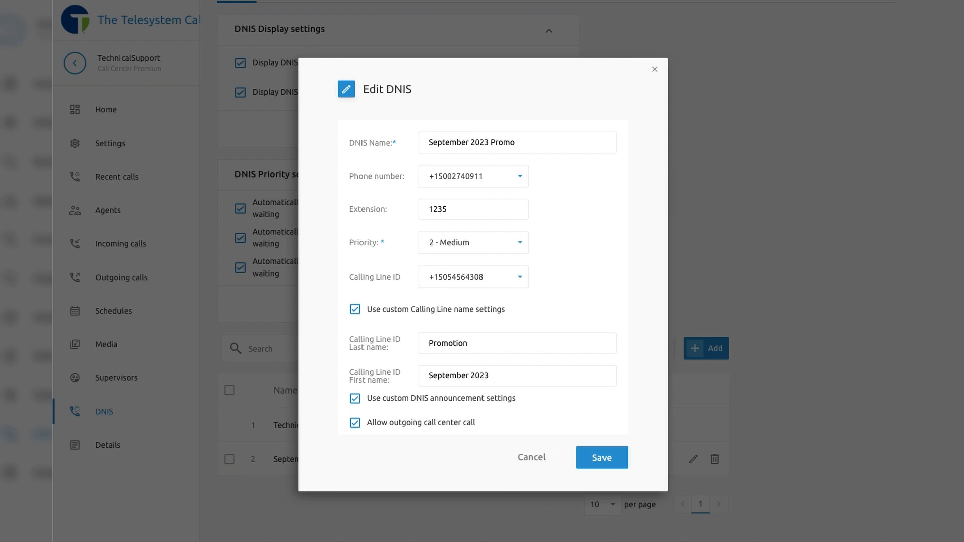
pyautogui.click(655, 70)
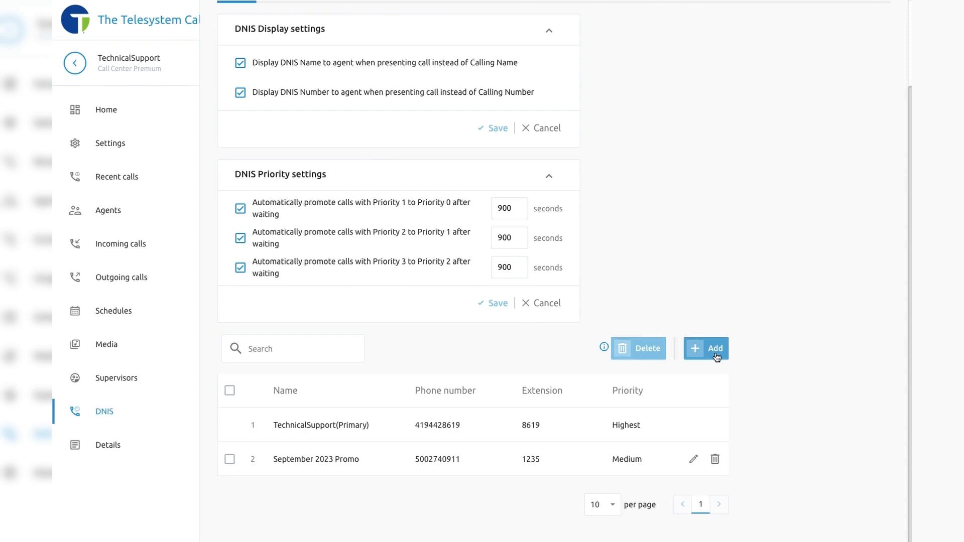
pyautogui.scroll(3, 717, 356)
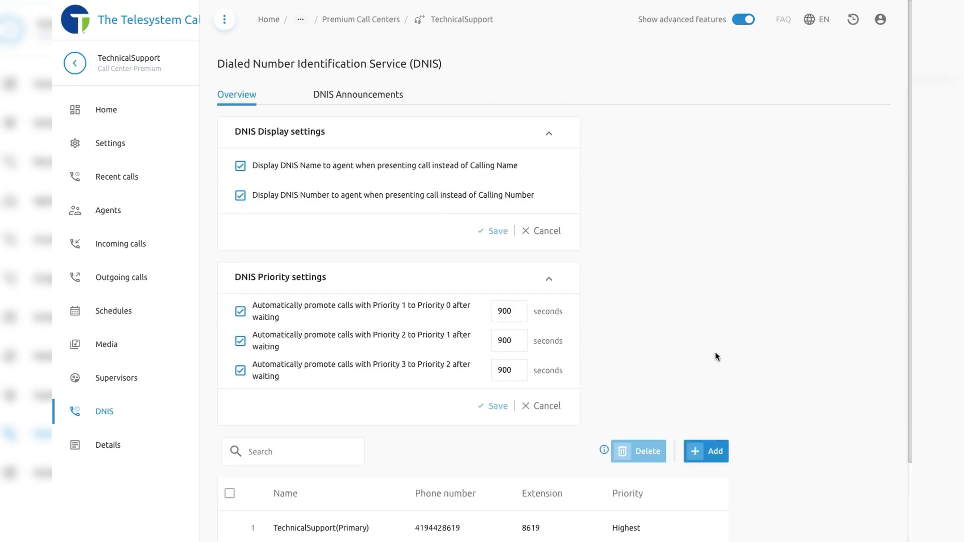
pyautogui.click(369, 96)
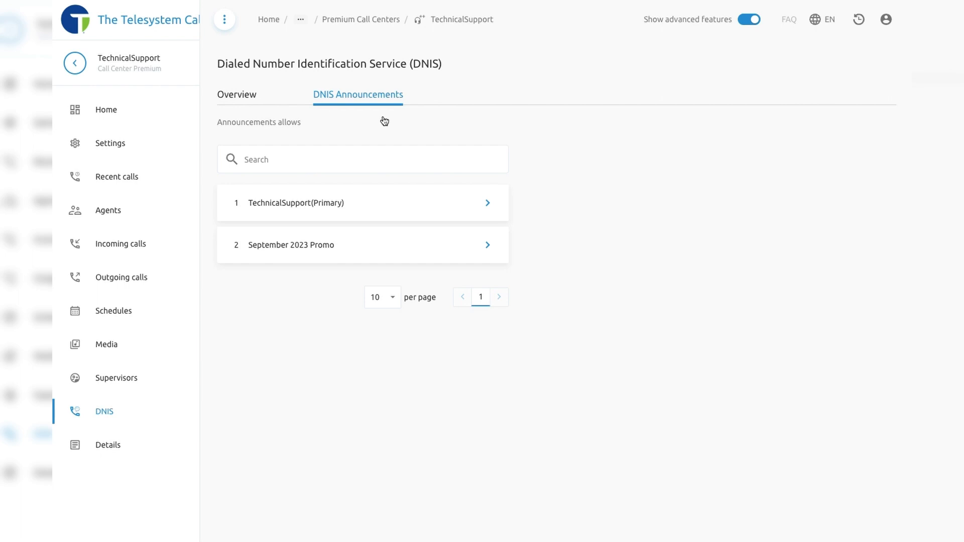
pyautogui.click(458, 245)
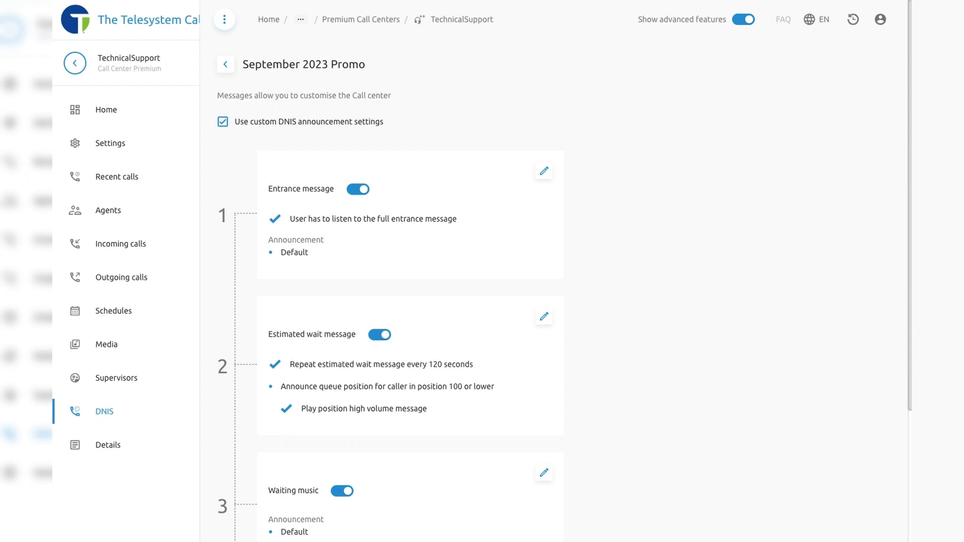
# - Review TechnicalSupport's editable details without changing them, and view its extension and phone number assignments
pyautogui.click(107, 445)
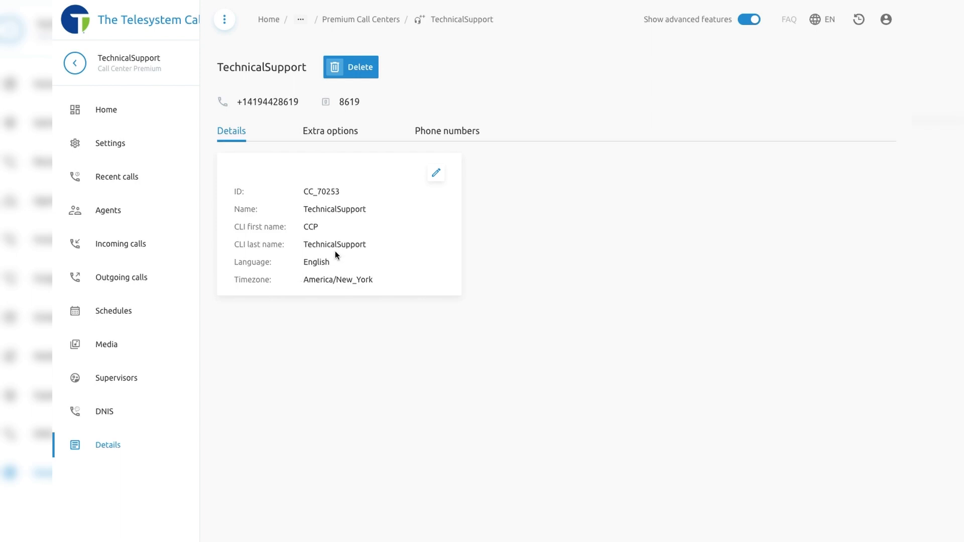
pyautogui.click(438, 176)
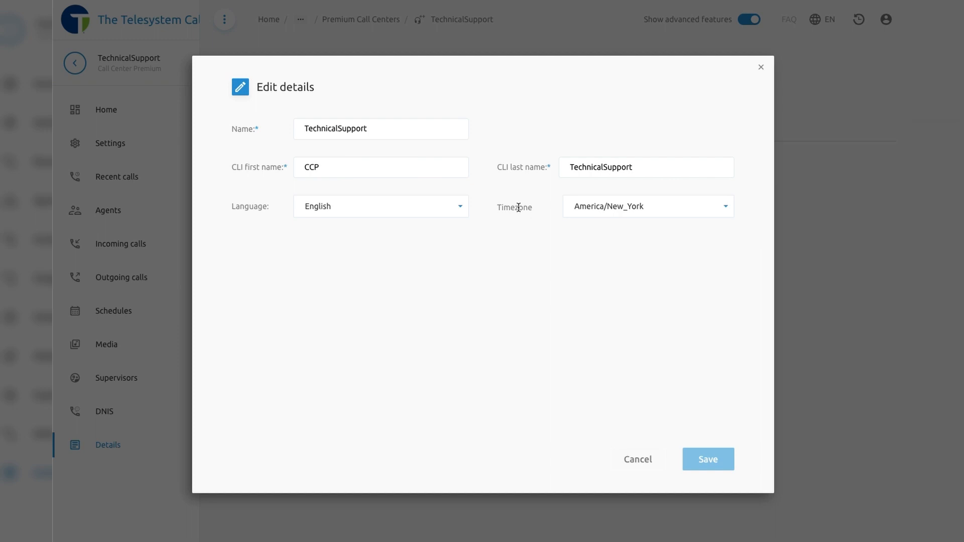
pyautogui.click(649, 460)
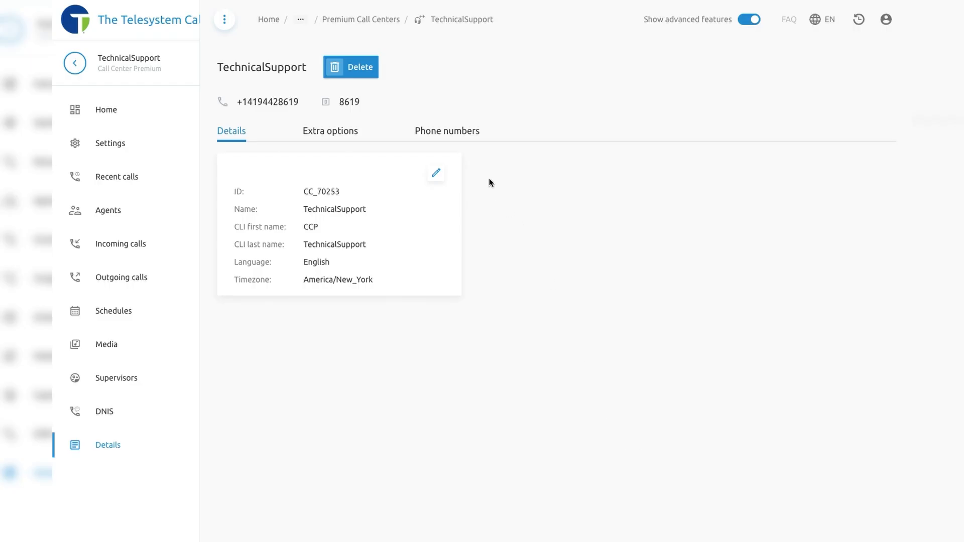
pyautogui.click(464, 134)
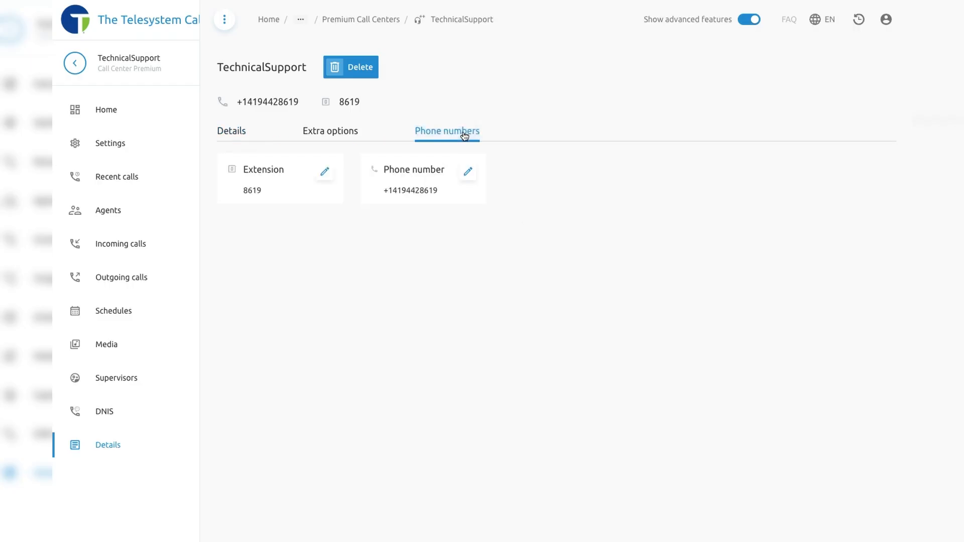